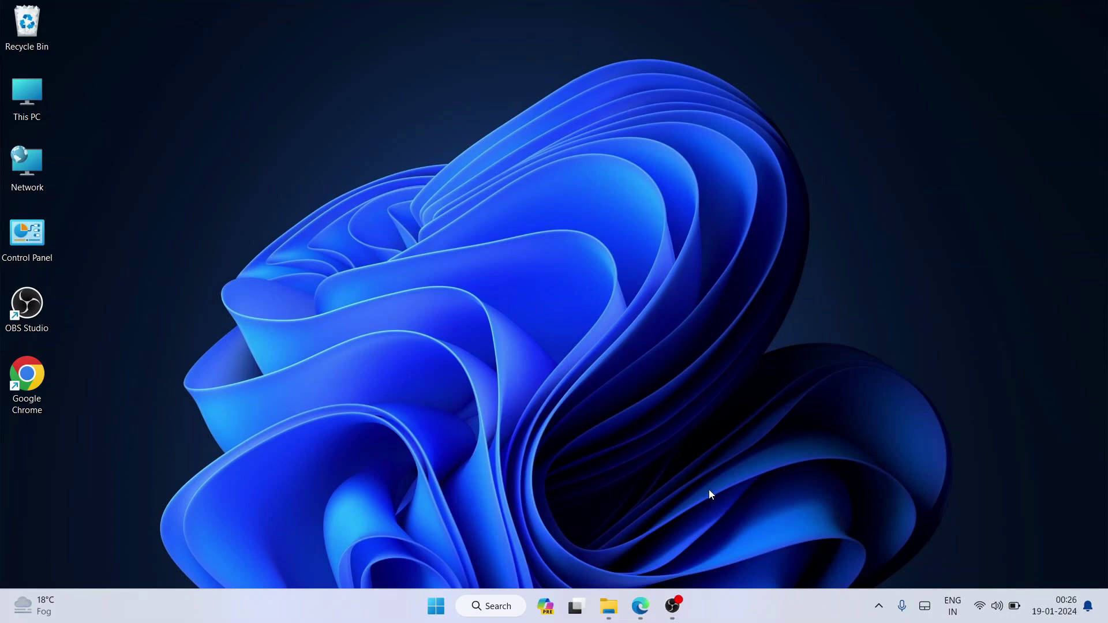
Search Bing in Edge for 'notepad++ download' and open the official notepad-plus-plus.org downloads page.
click(640, 606)
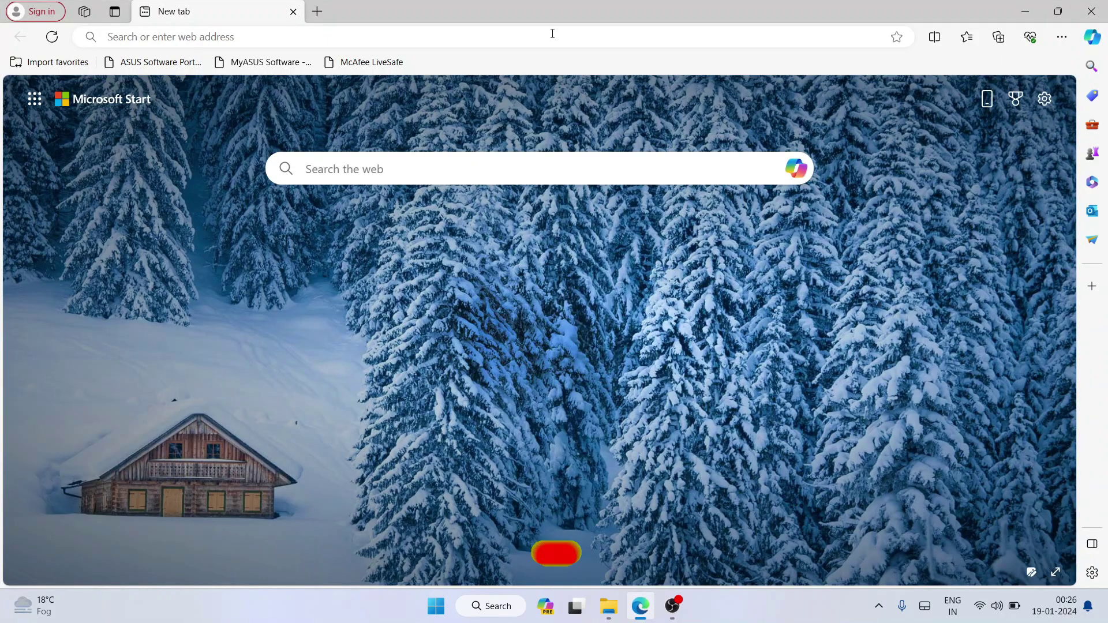
click(553, 36)
text(notepad)
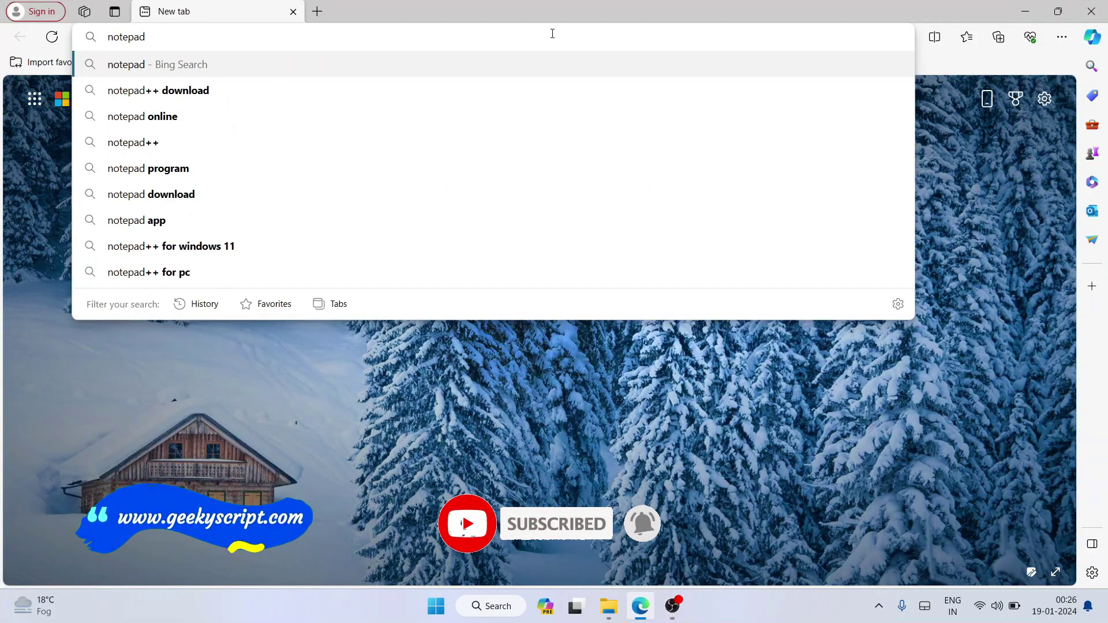
text(++)
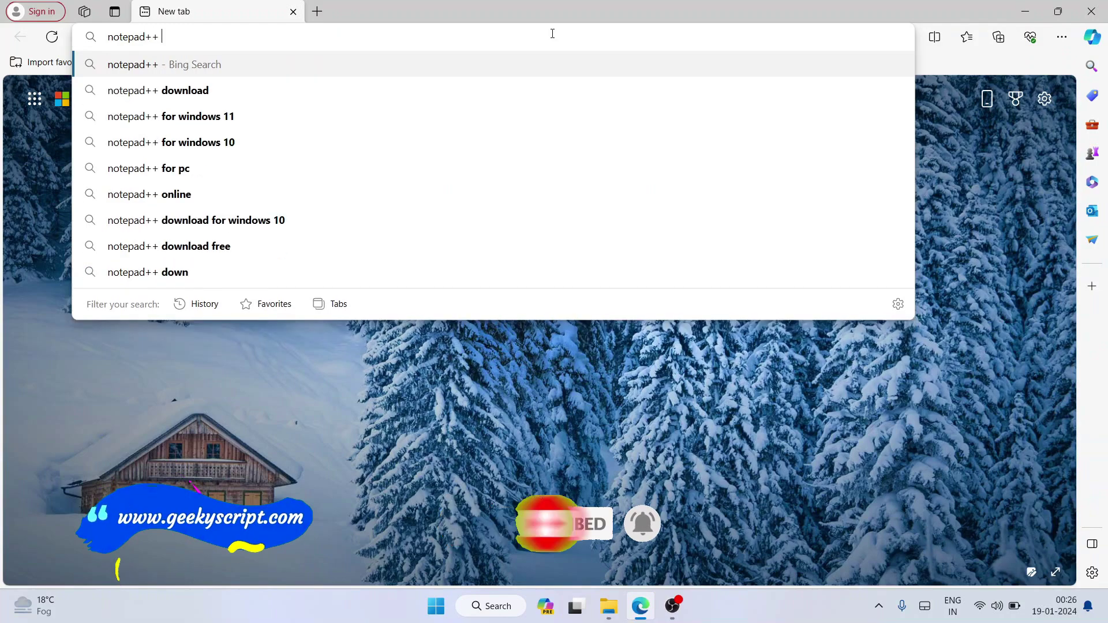
key(Down)
key(Return)
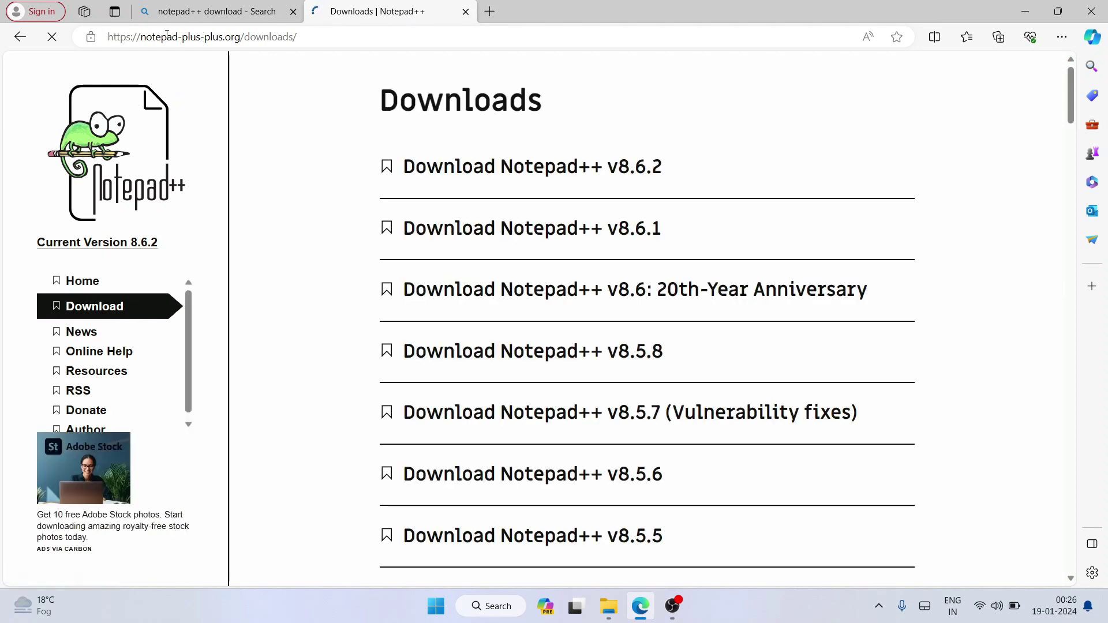
click(342, 37)
Select and inspect the downloads page address, then return to the page.
drag(341, 42, 381, 43)
click(367, 43)
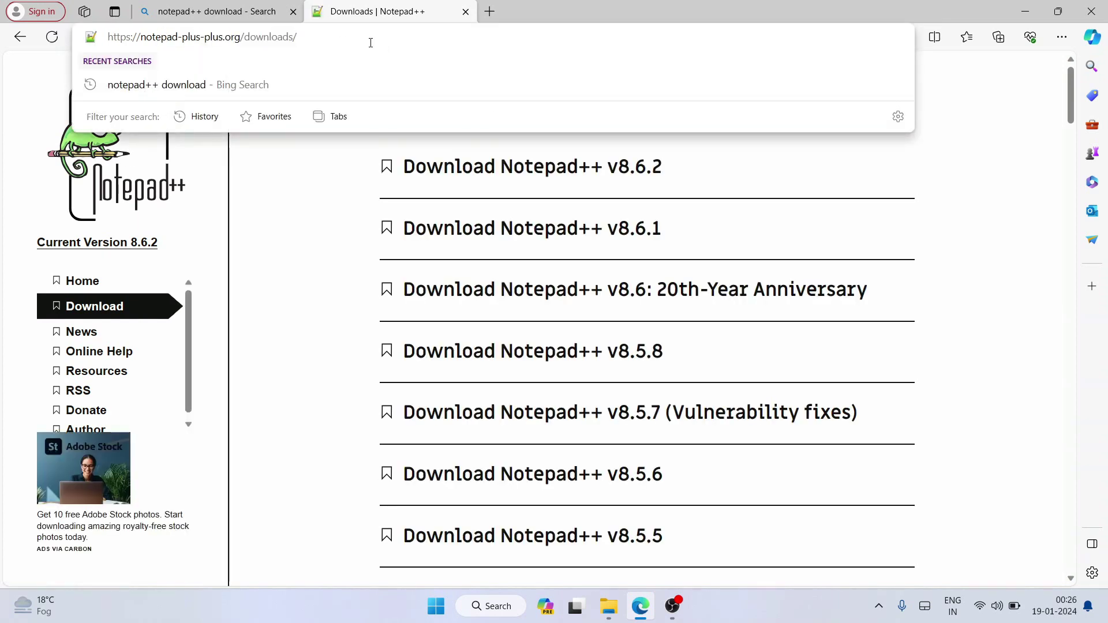
key(ctrl+a)
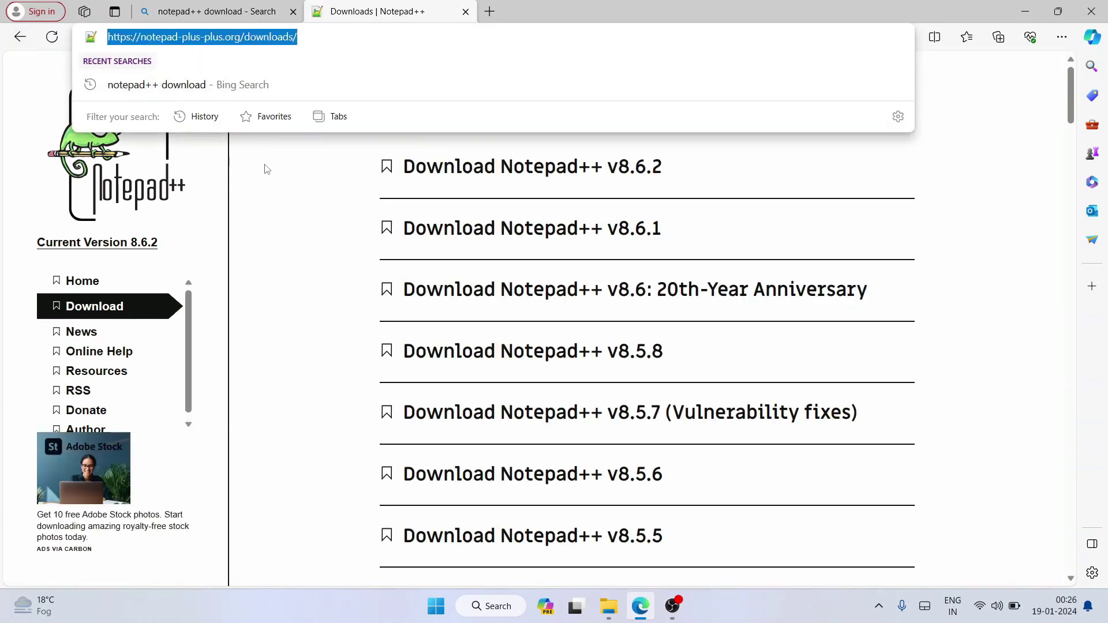
click(266, 169)
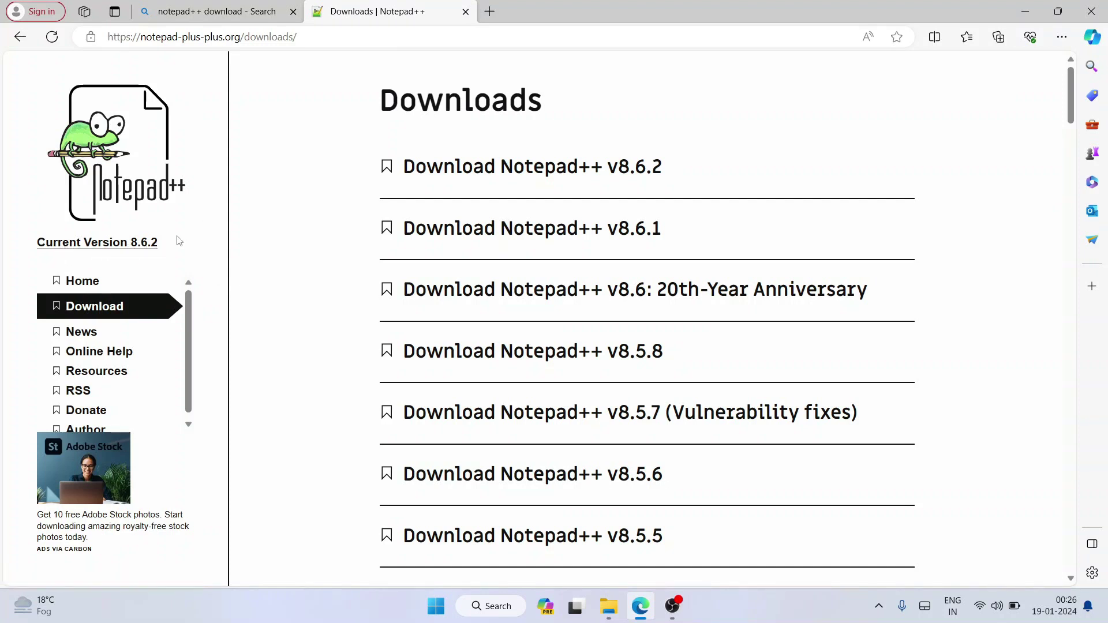
Open the Notepad++ v8.6.2 page and download npp.8.6.2.Installer.x64.exe.
drag(158, 242, 131, 242)
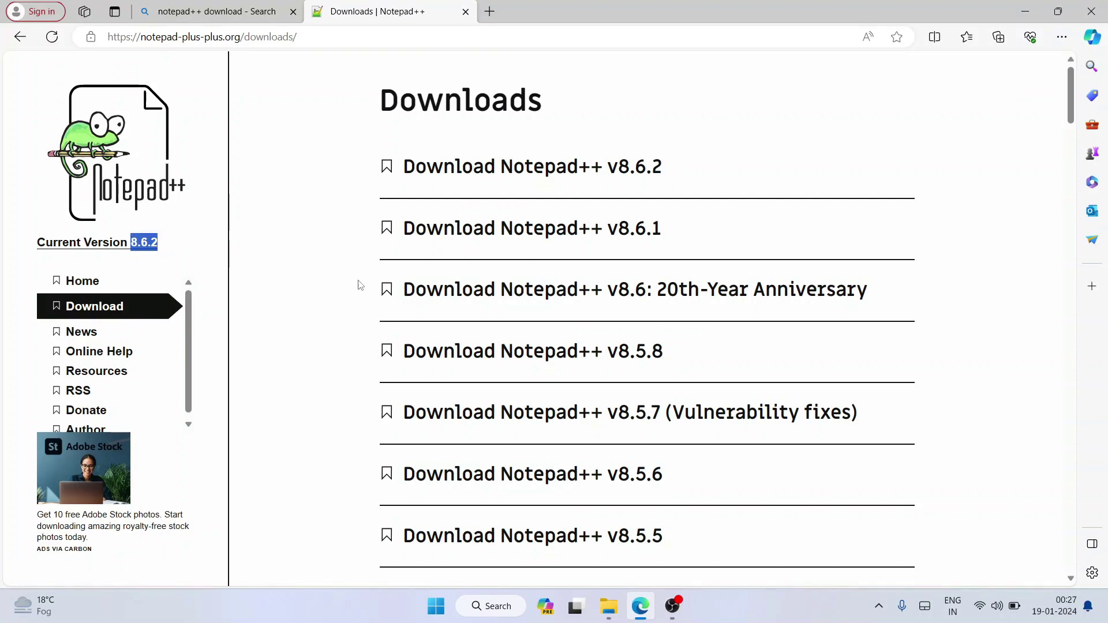
click(779, 152)
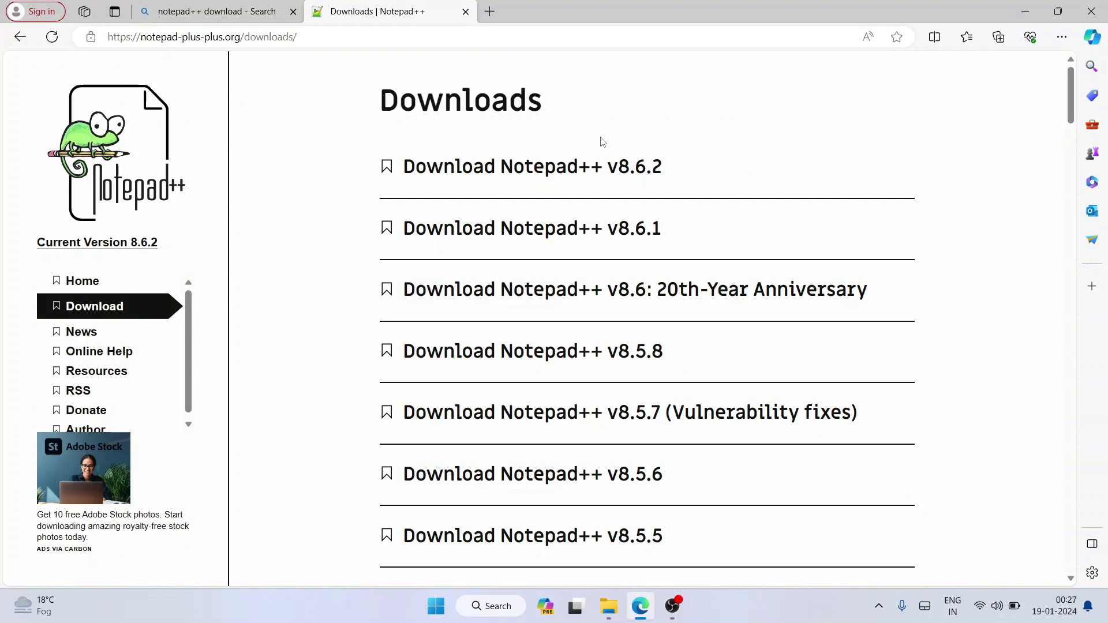
click(597, 169)
click(502, 534)
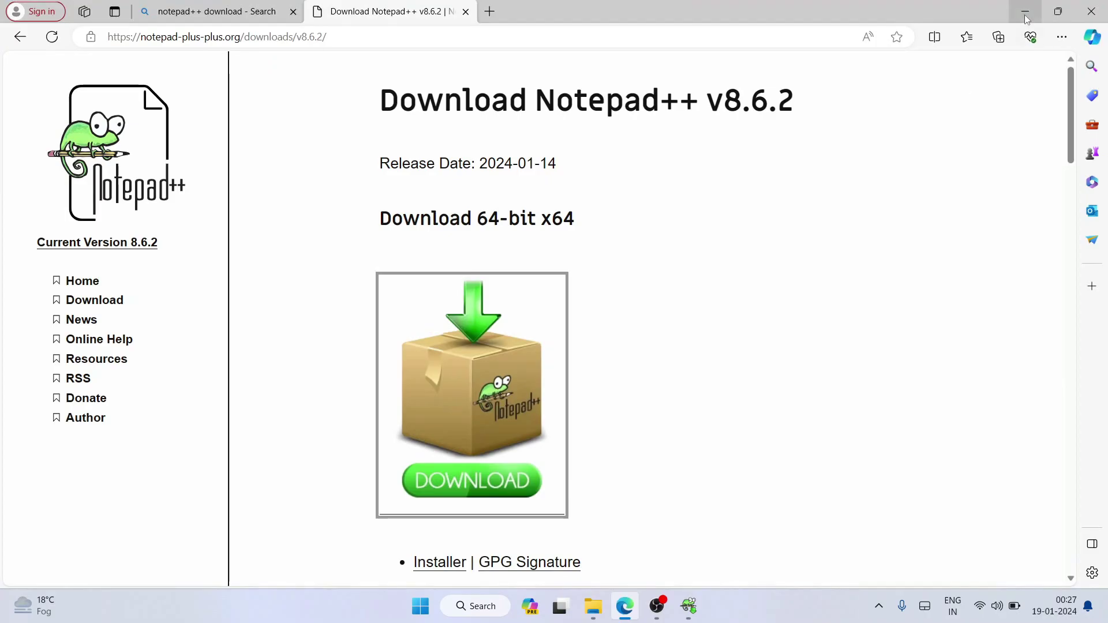
Install Notepad++ v8.6.2 in English with default folder, default components and a desktop shortcut.
click(1025, 15)
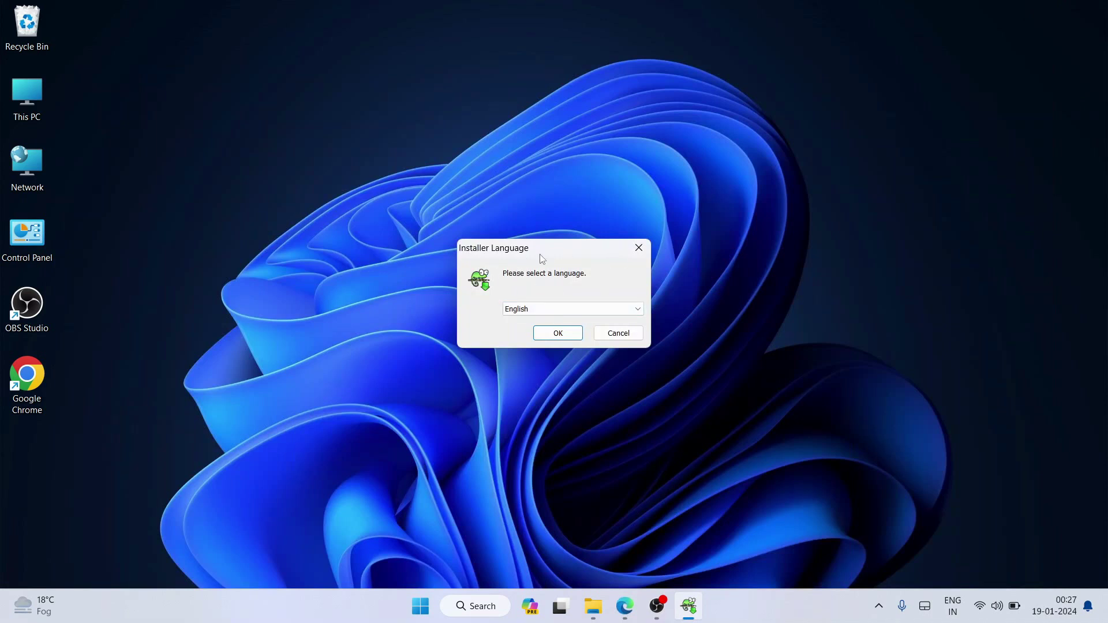
click(556, 334)
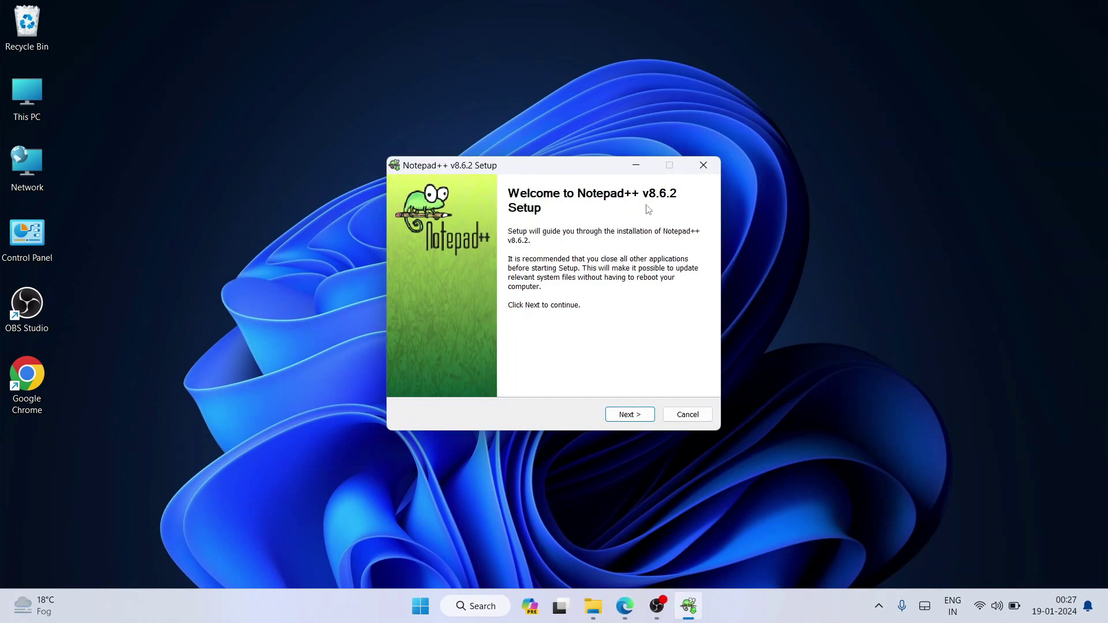
click(630, 414)
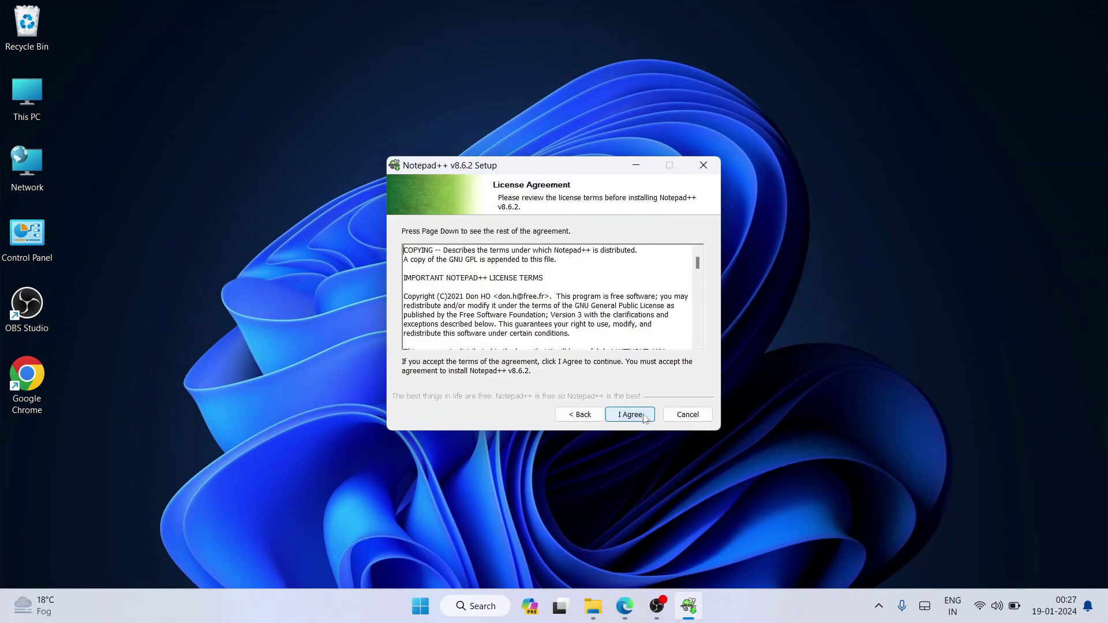
scroll(635, 311, down, 3)
scroll(636, 310, up, 3)
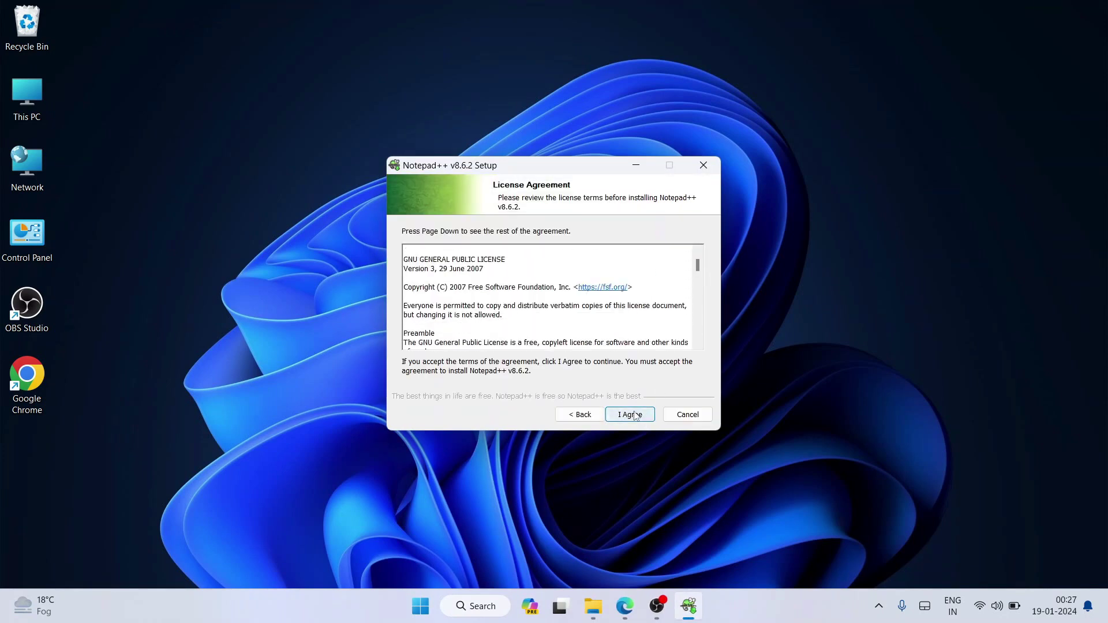
click(637, 416)
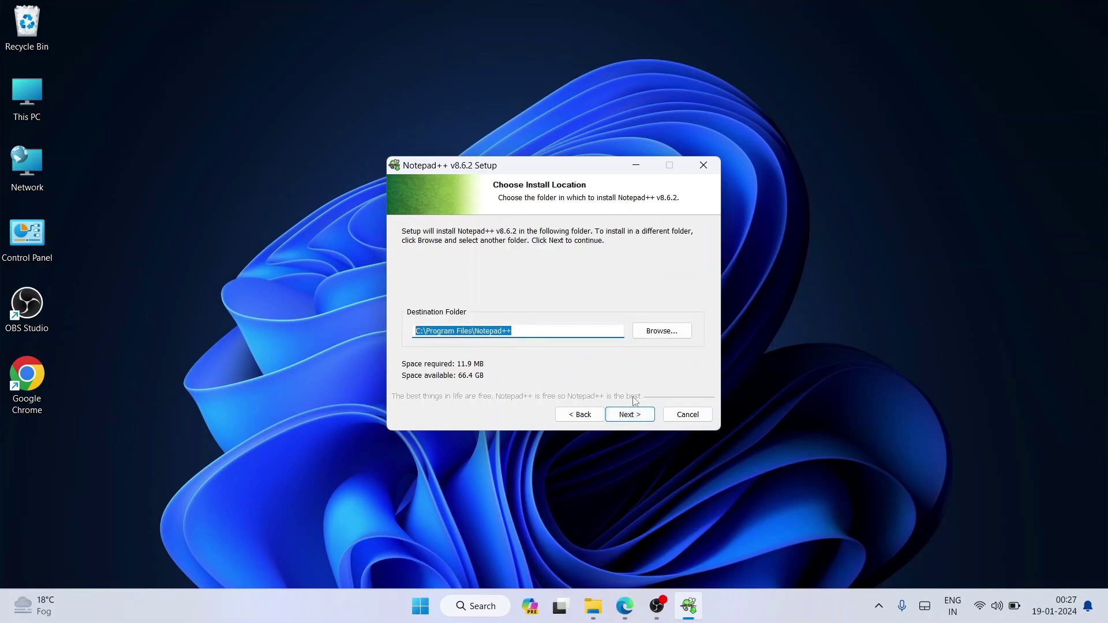
click(629, 414)
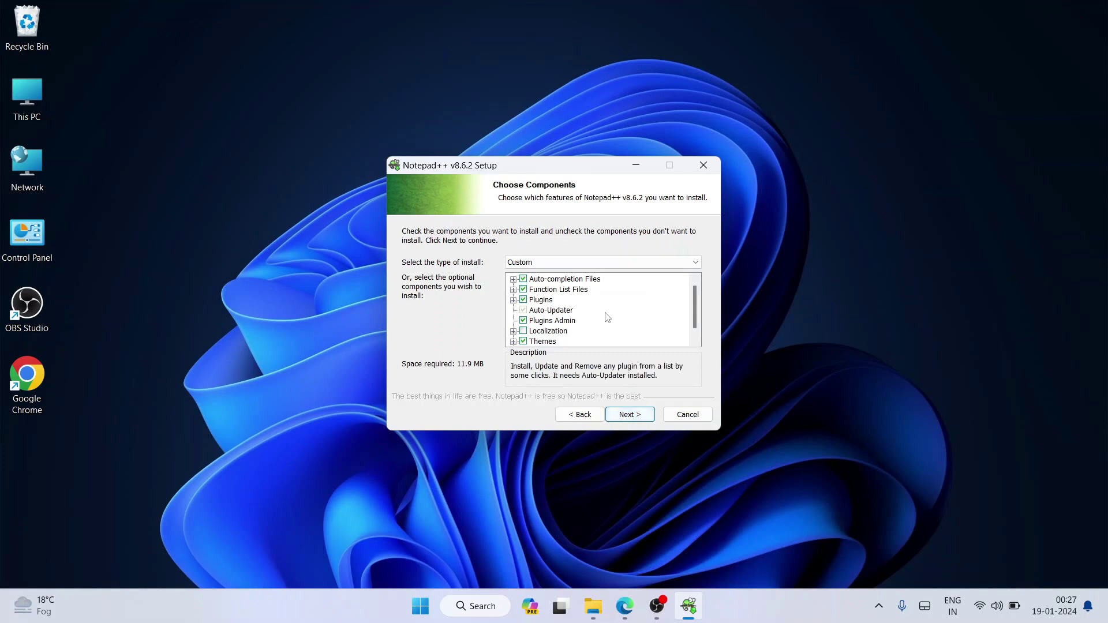
click(617, 417)
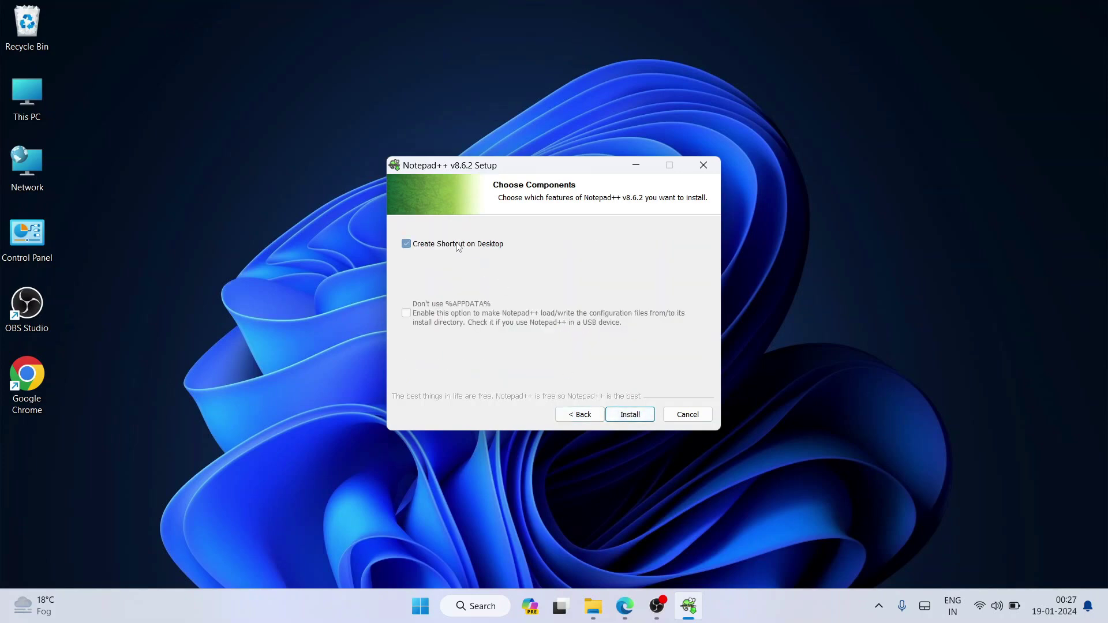
click(406, 243)
click(630, 414)
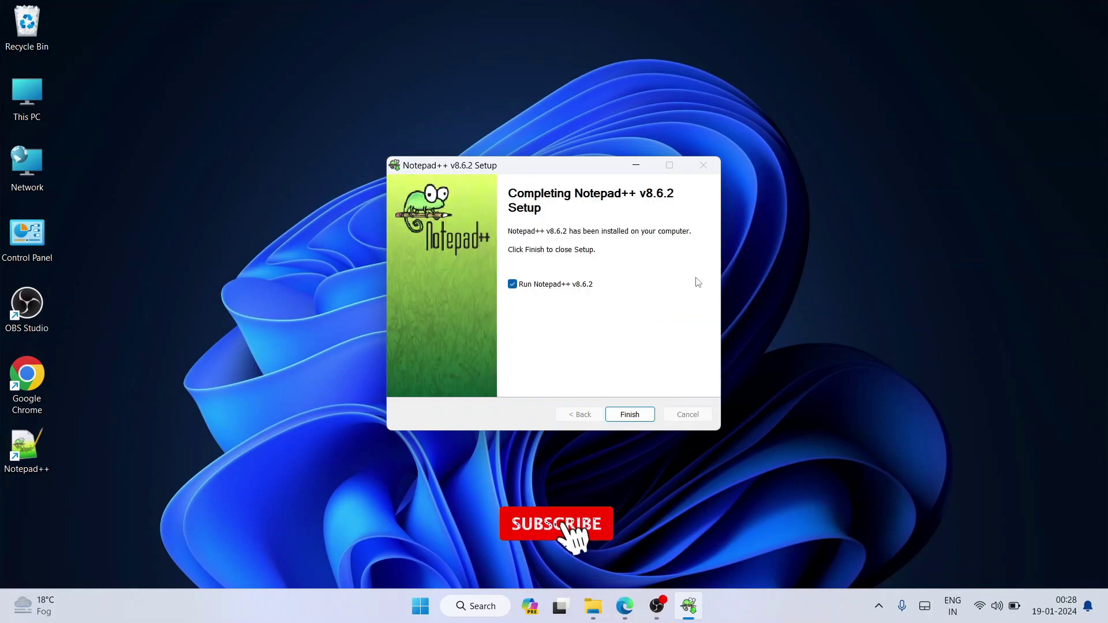
click(631, 415)
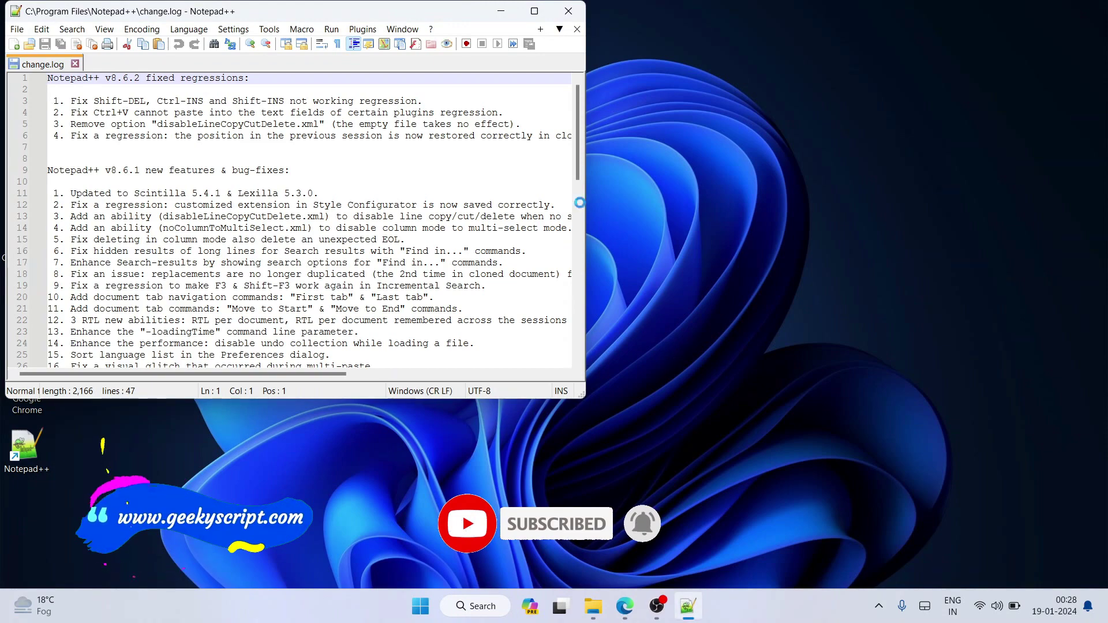
Maximize Notepad++ and close change.log, leaving the blank 'new 1' document.
click(534, 10)
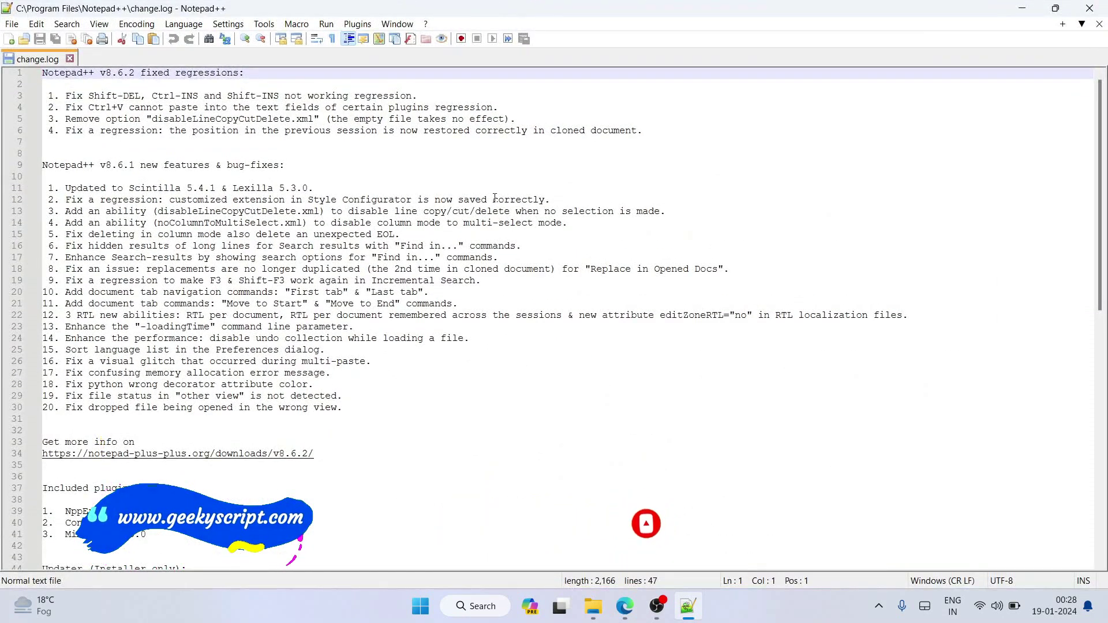
scroll(170, 191, down, 8)
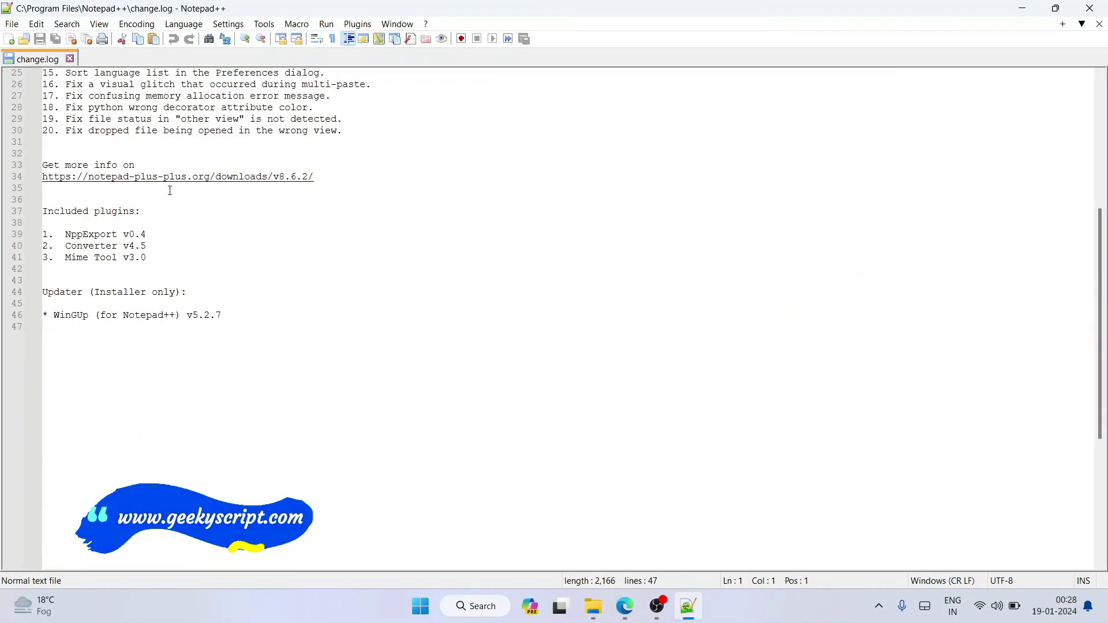
scroll(170, 191, up, 8)
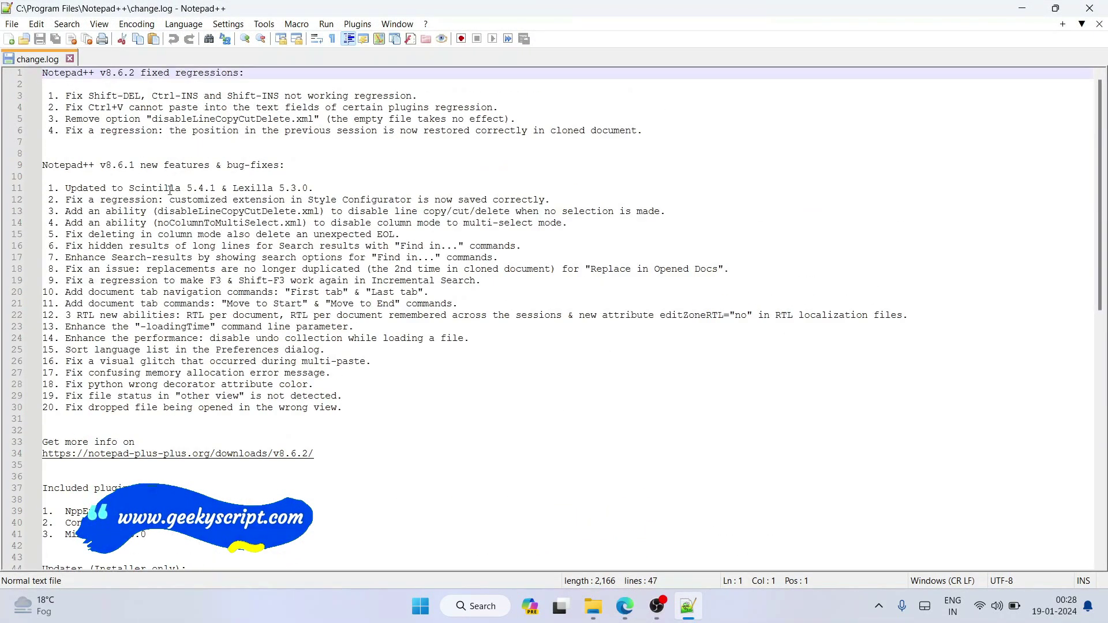
click(70, 59)
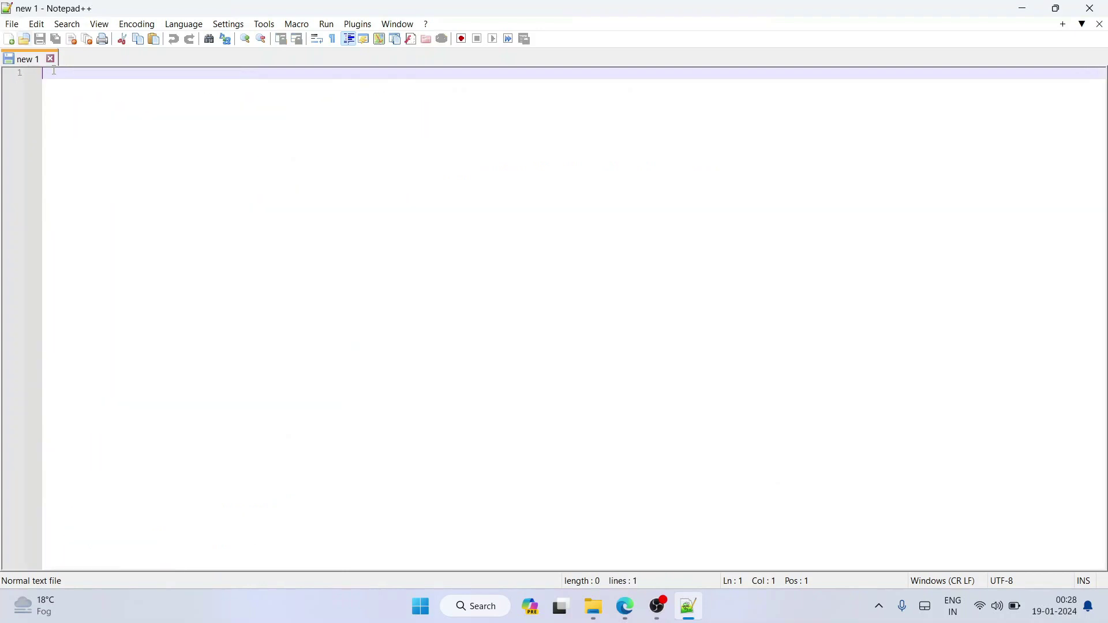
Save the blank document to the Desktop as index.html, with file type set to All types.
click(13, 23)
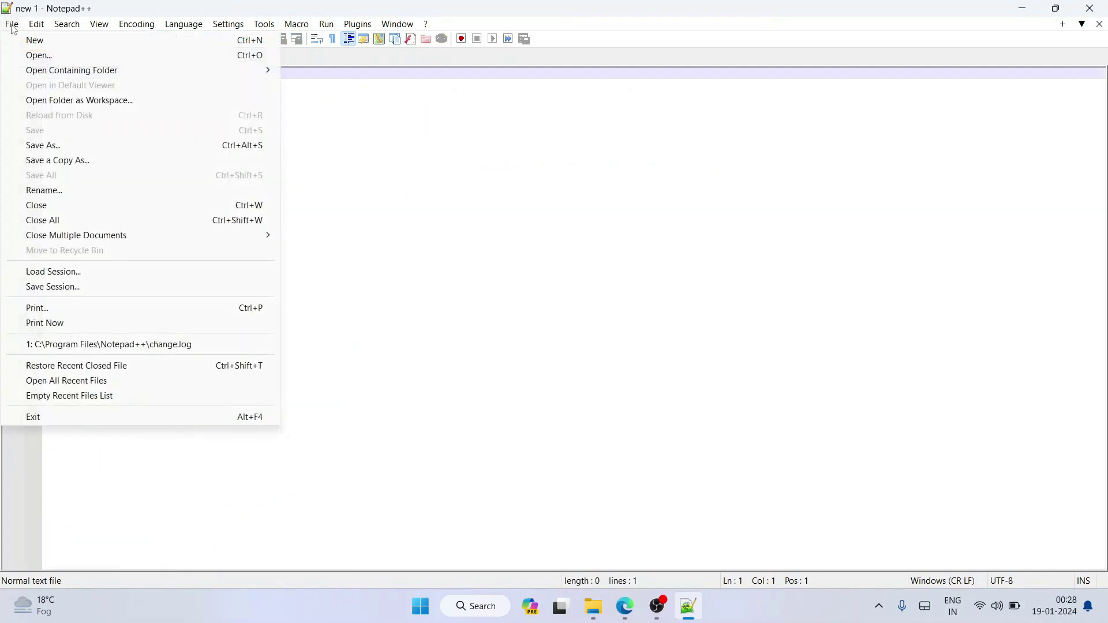
click(52, 146)
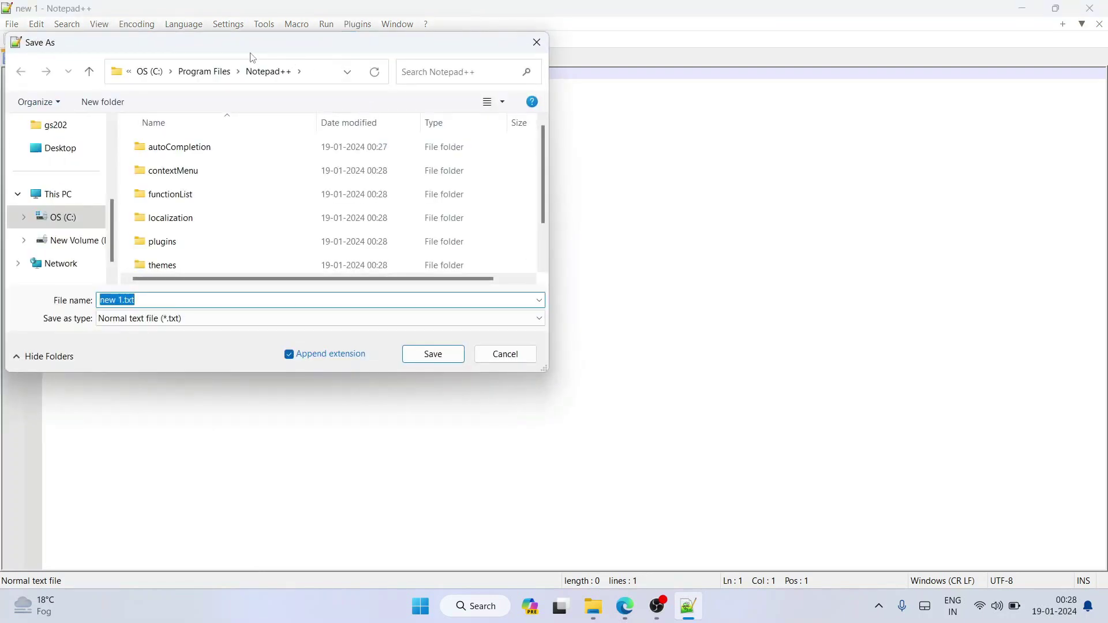
drag(252, 56, 726, 104)
click(534, 206)
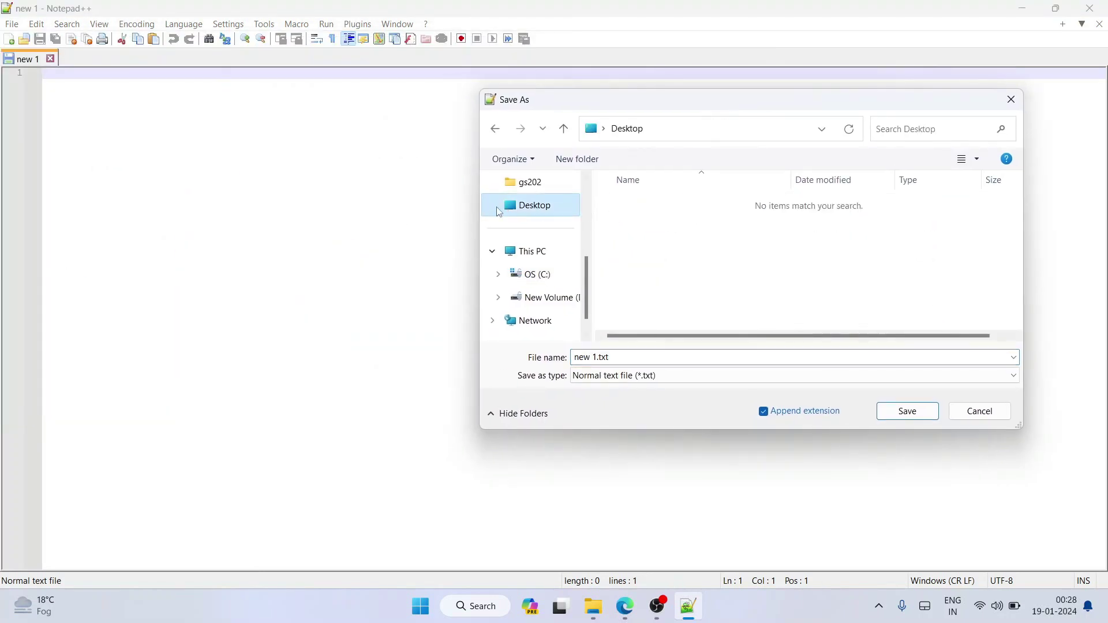
click(598, 358)
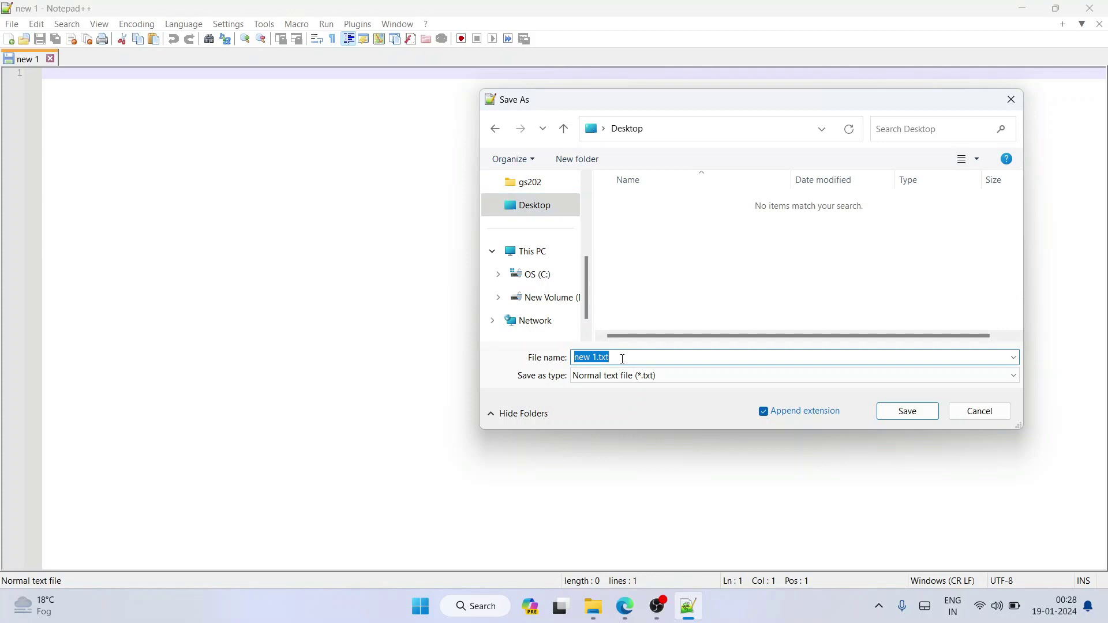
text(index.html)
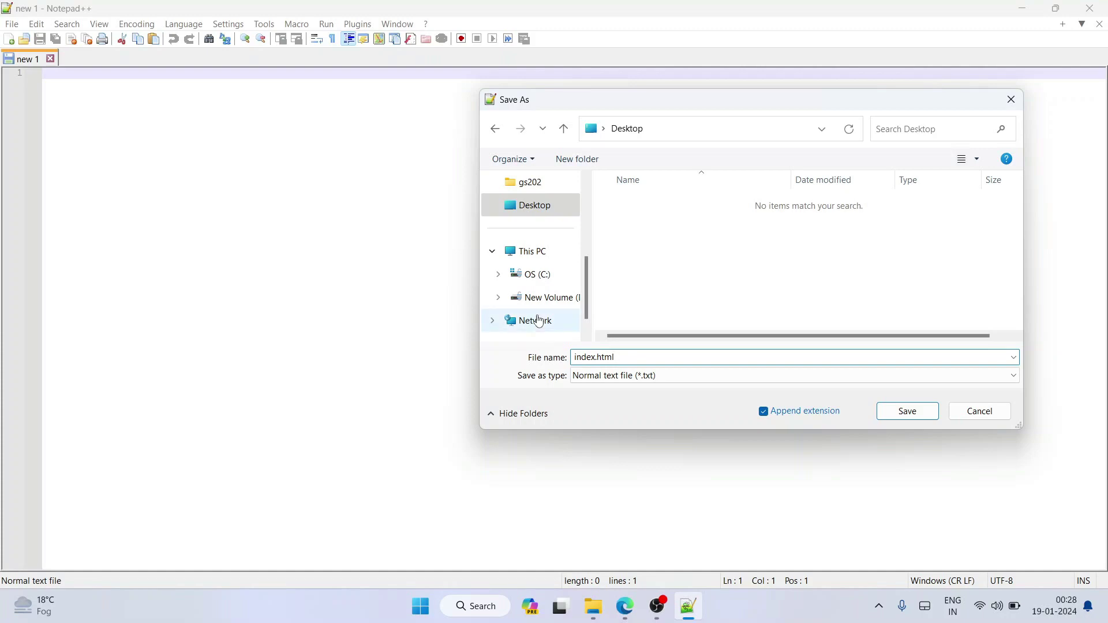
click(613, 375)
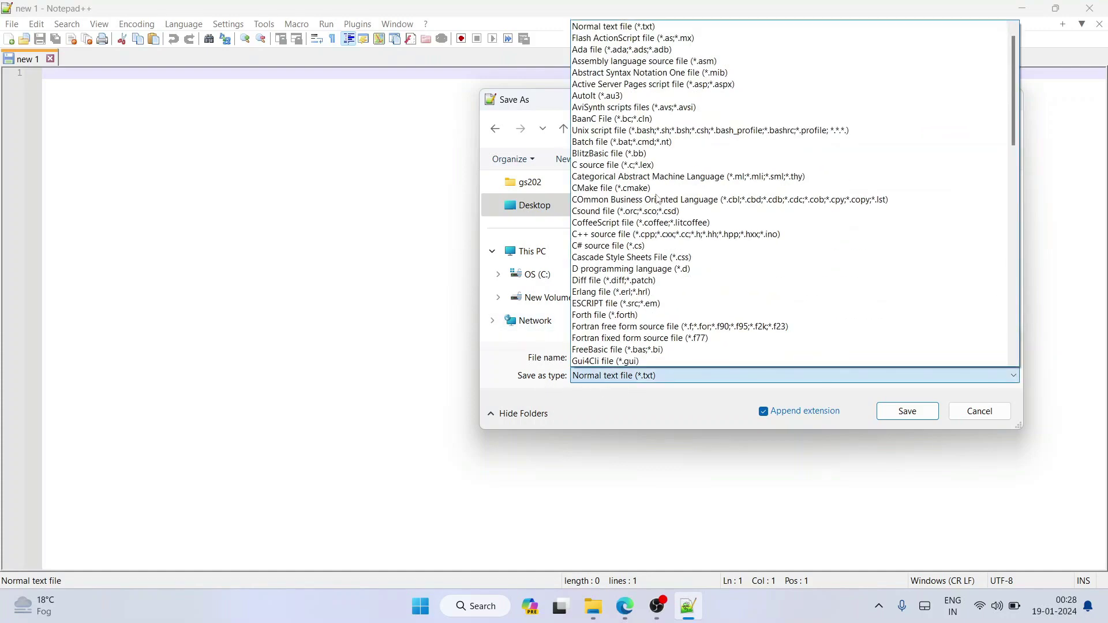
scroll(657, 199, up, 1)
click(597, 27)
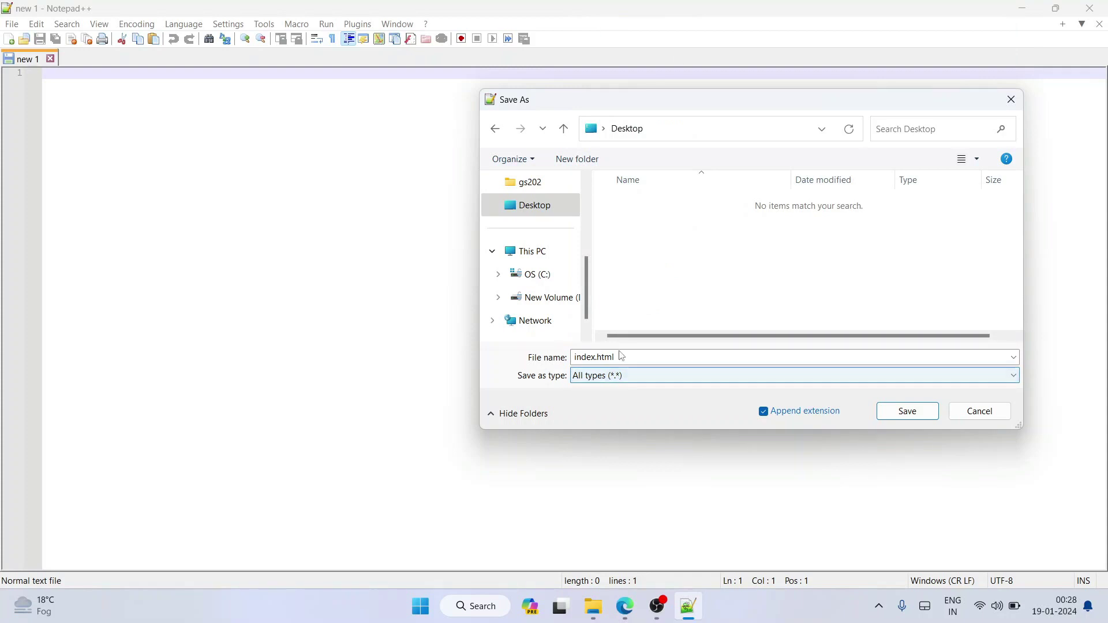
drag(620, 356, 564, 362)
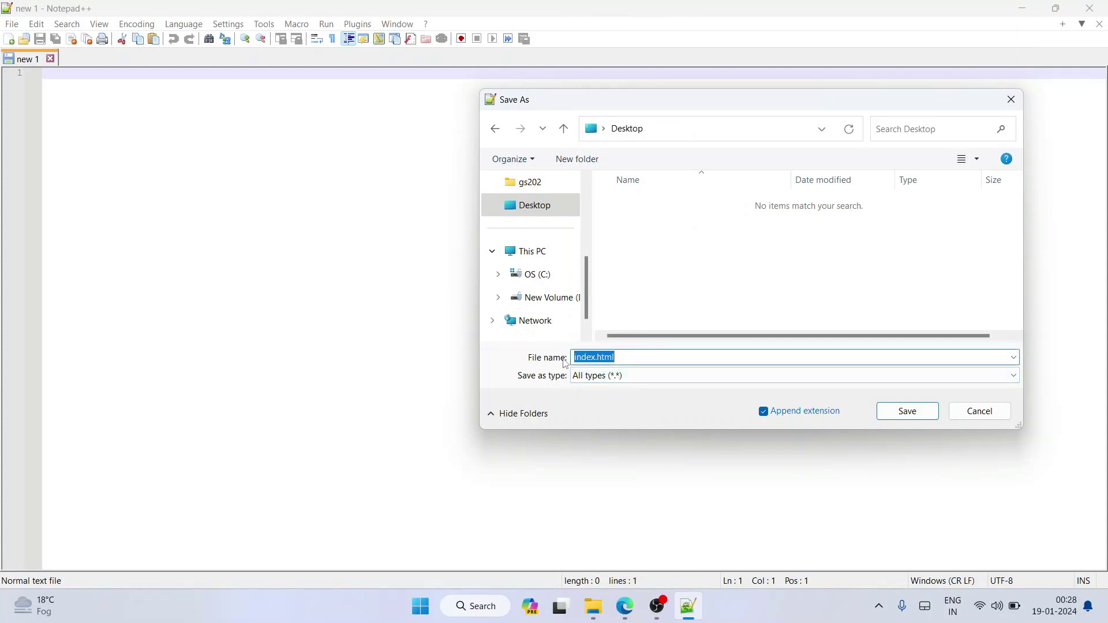
click(906, 411)
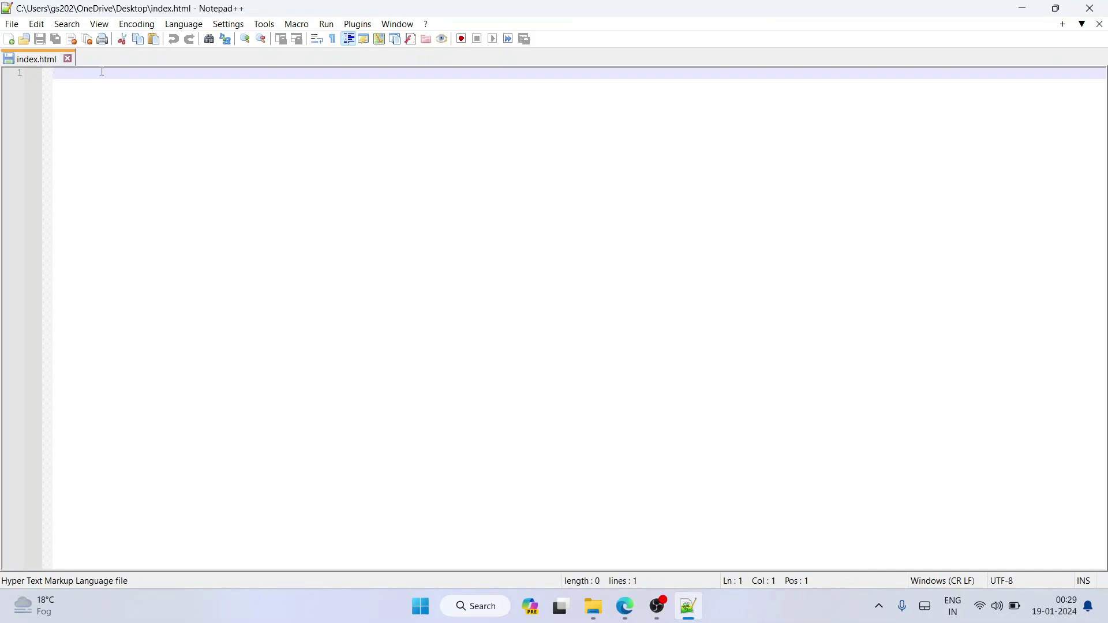
Paste HTML boilerplate with doctype, head, title and body into index.html.
text(<!DOCTYPE html> <html>  <head> 	<title> 		First Web Page 	</title> </head>  <body> 	Hello World! </body>  </html>)
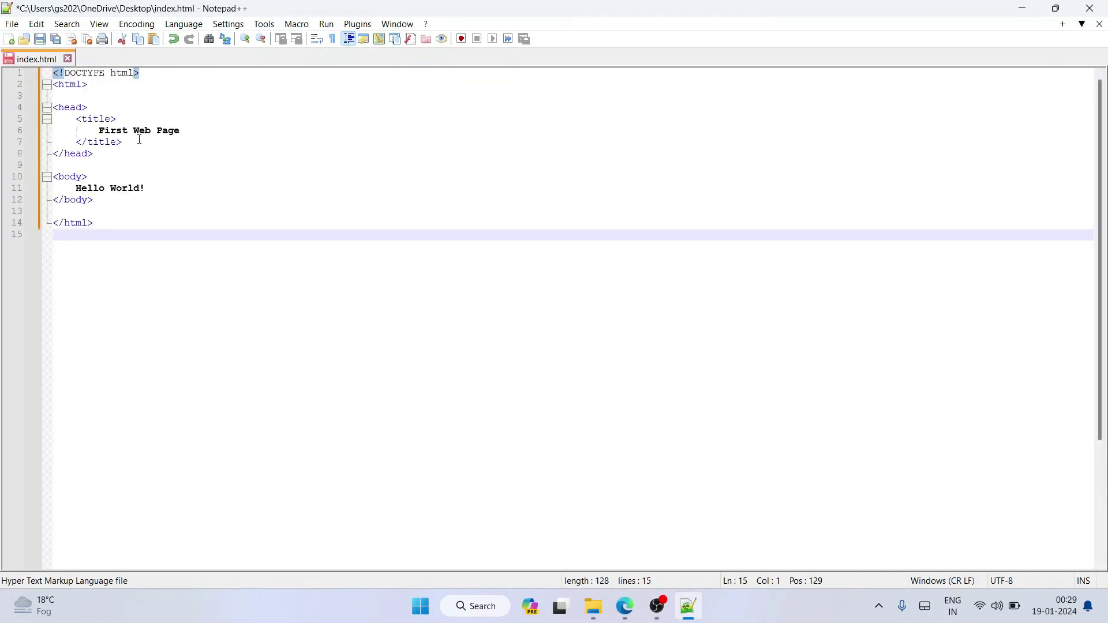
click(139, 139)
click(140, 90)
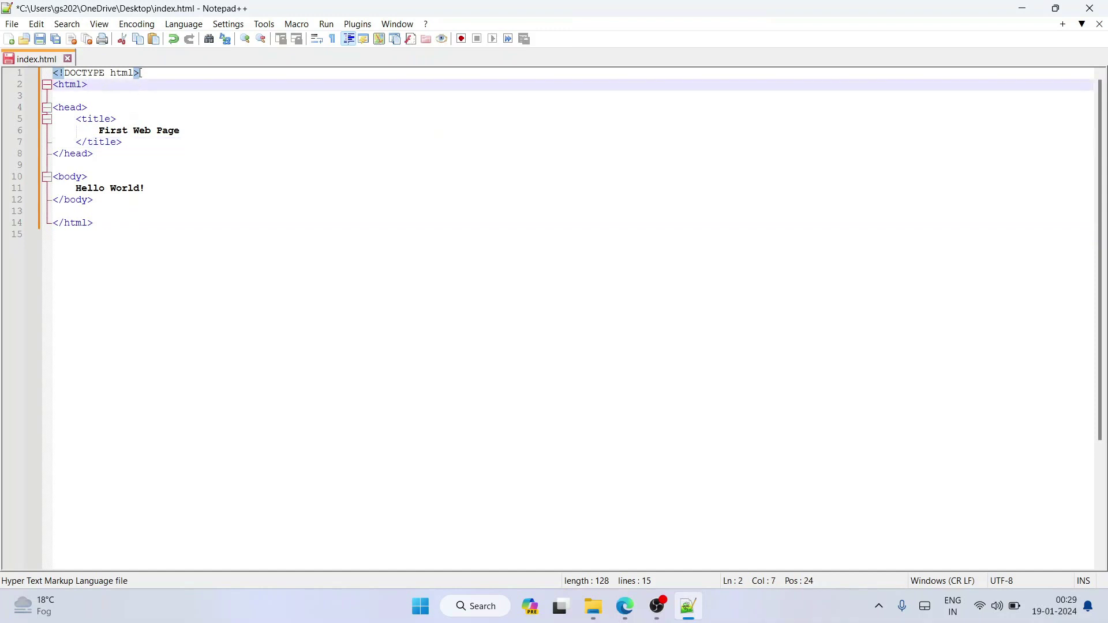
drag(141, 73, 52, 73)
Review the html, head, title 'First Web Page' and body 'Hello World!' tag pairs.
click(65, 83)
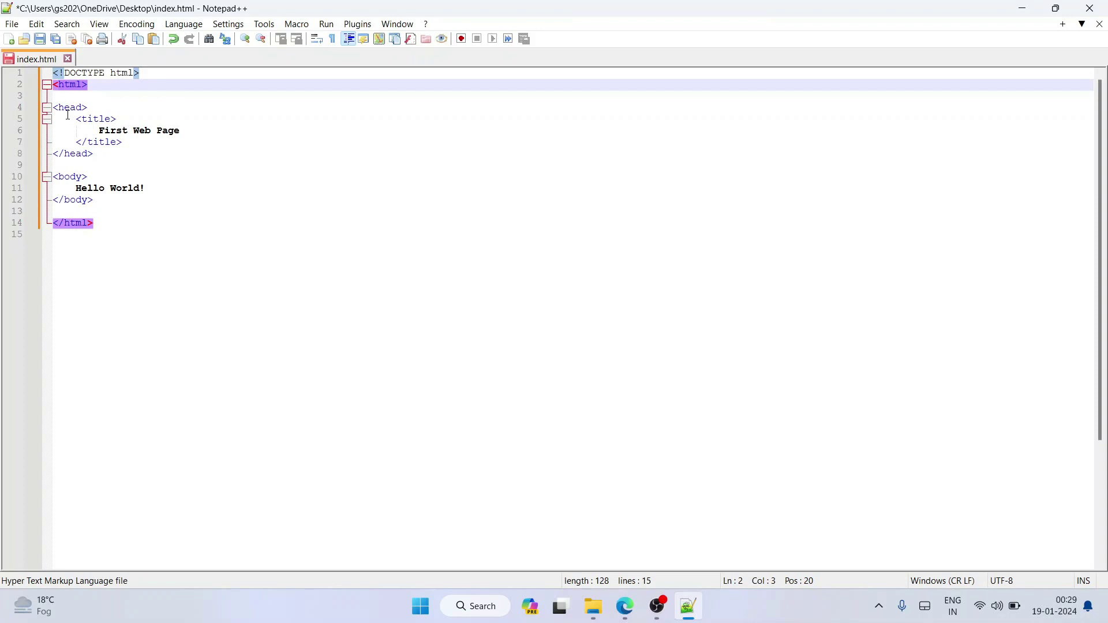
click(66, 108)
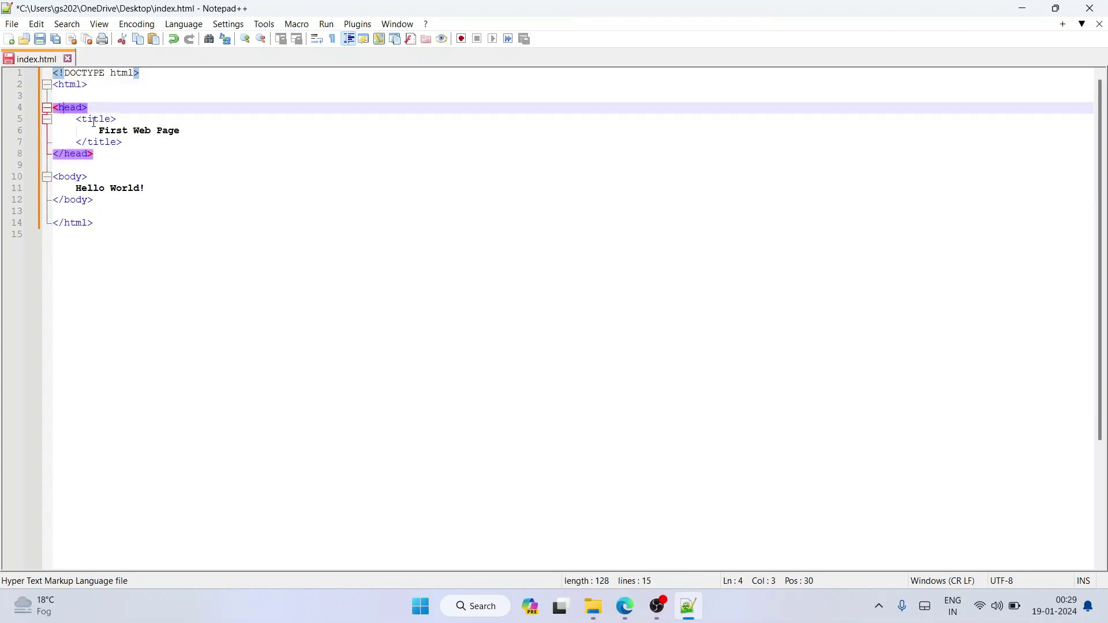
click(94, 119)
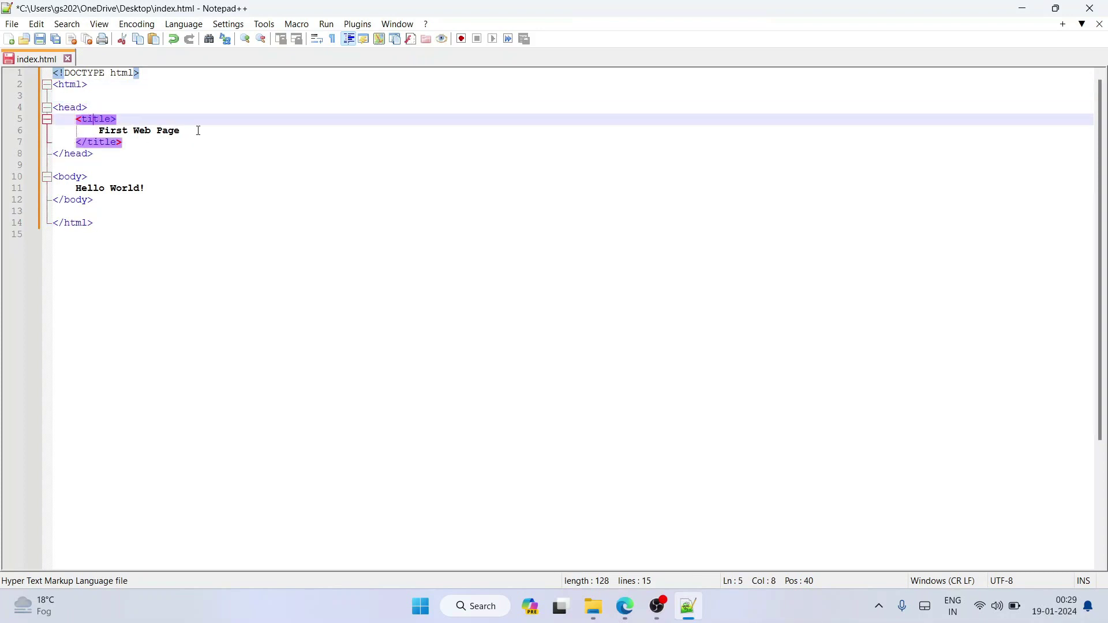
click(121, 141)
drag(180, 130, 100, 130)
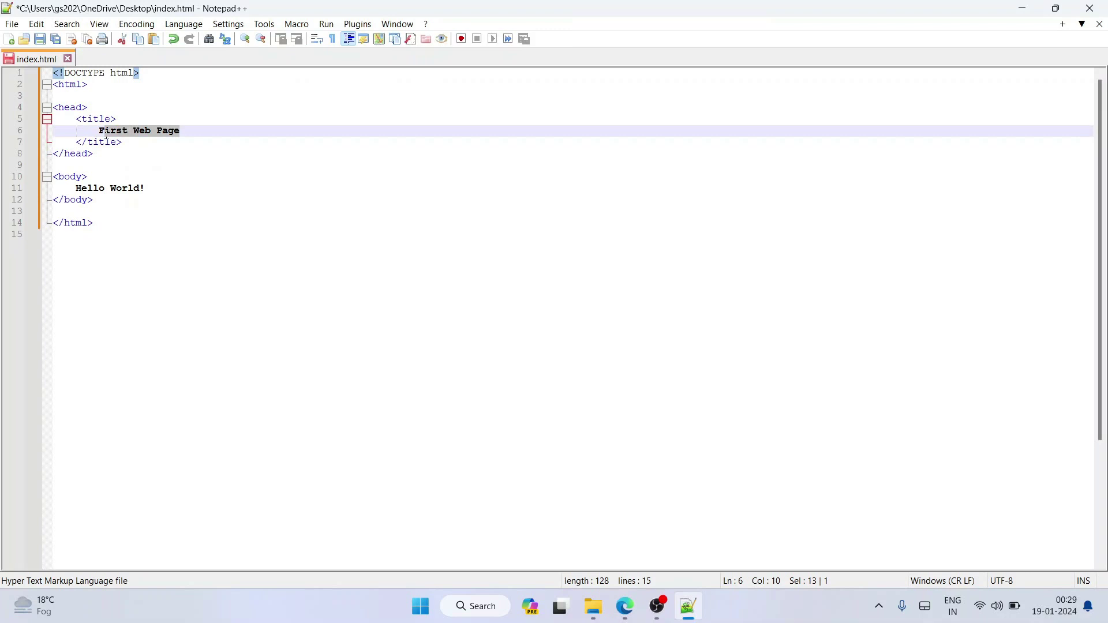
click(190, 132)
click(72, 176)
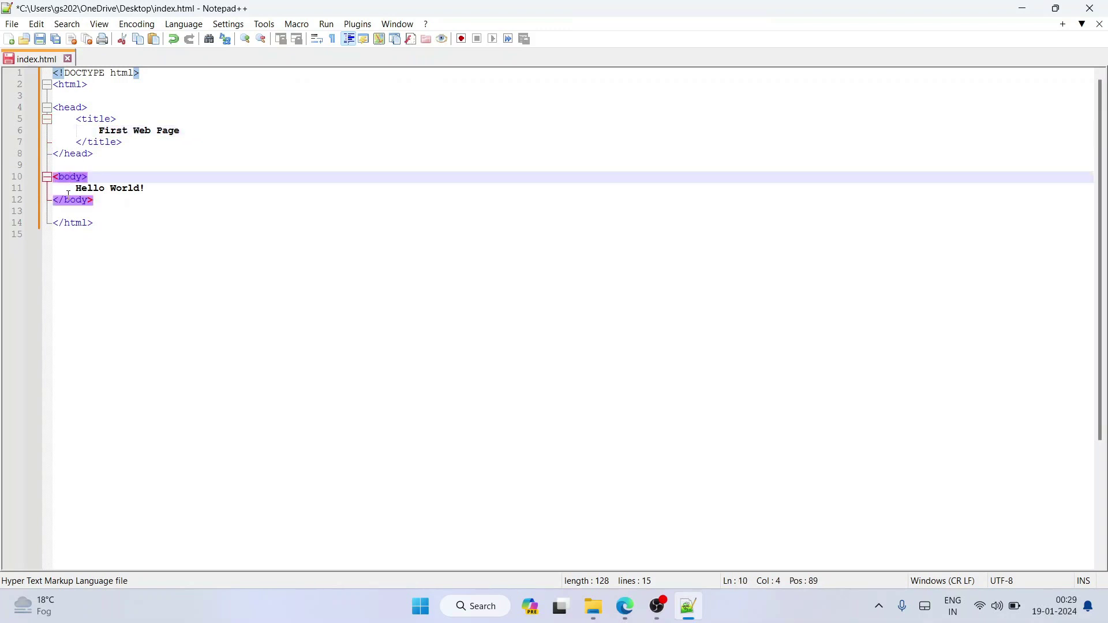
click(63, 200)
drag(145, 188, 73, 177)
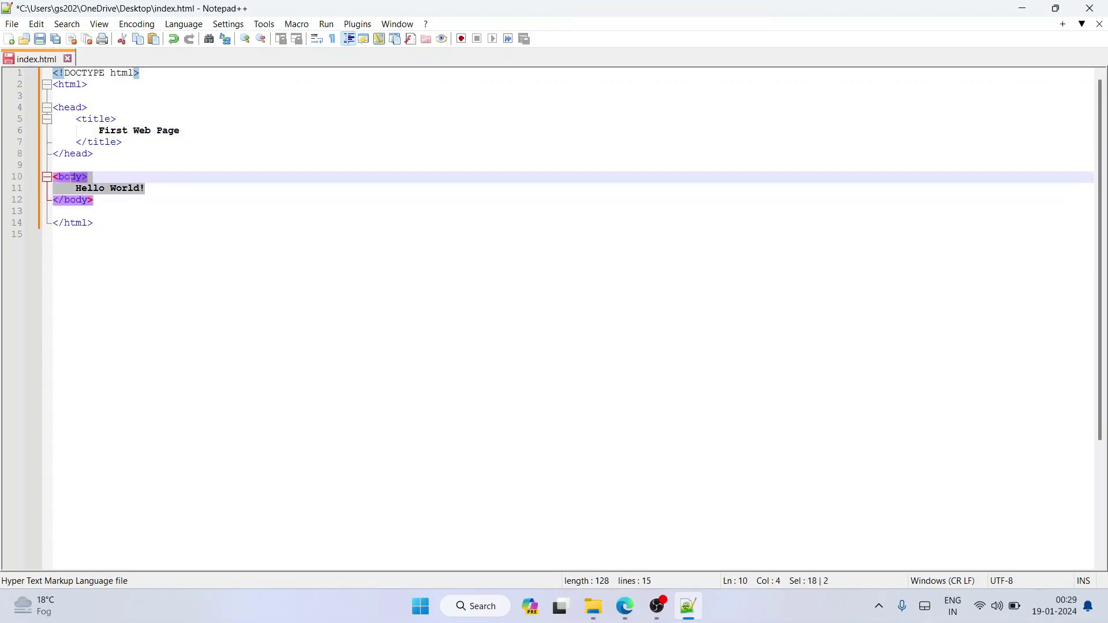
click(181, 178)
Select the whole document, then save index.html.
key(ctrl+a)
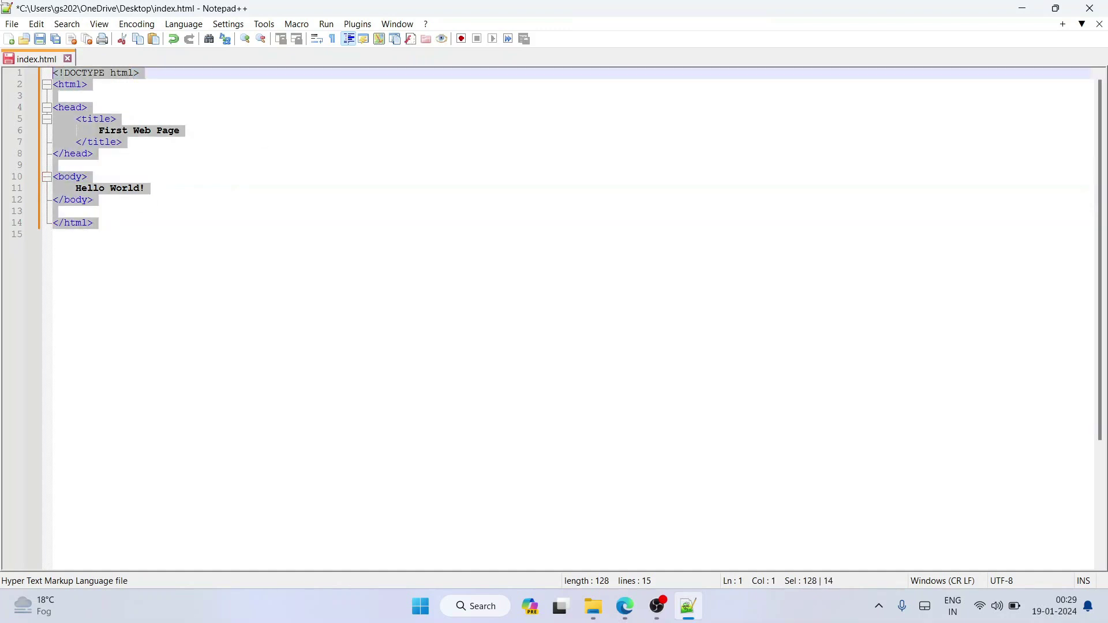
click(178, 252)
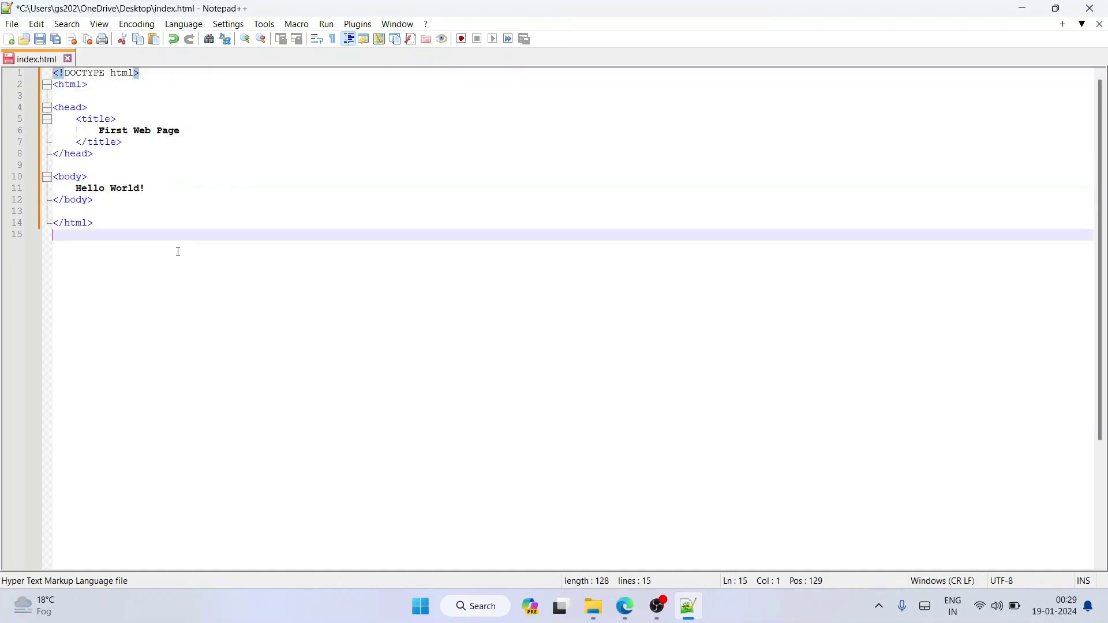
click(38, 41)
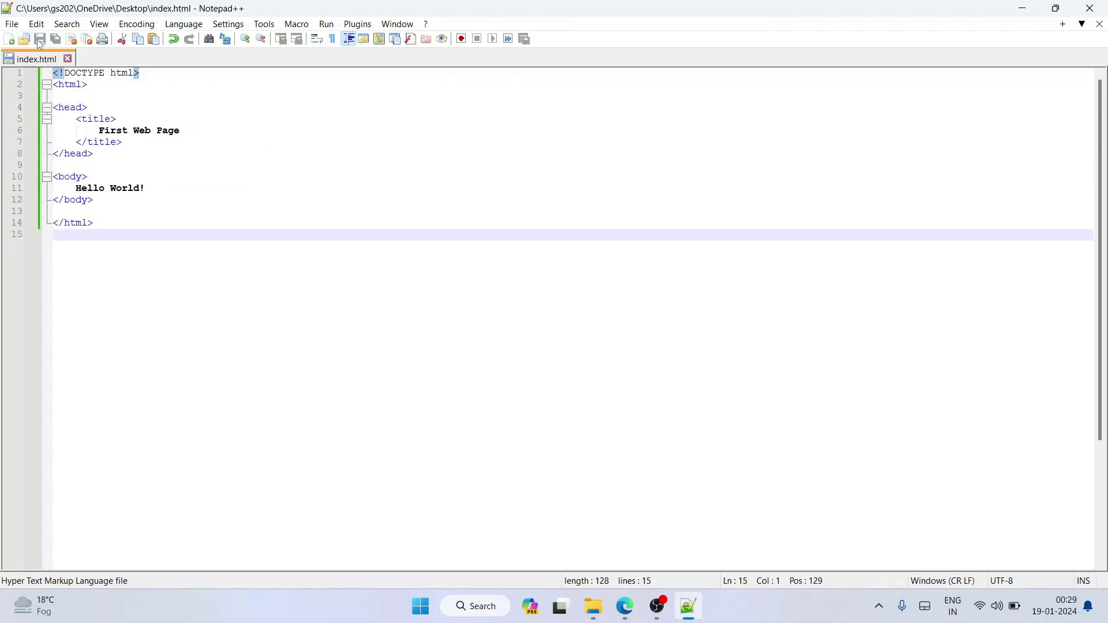
click(1022, 8)
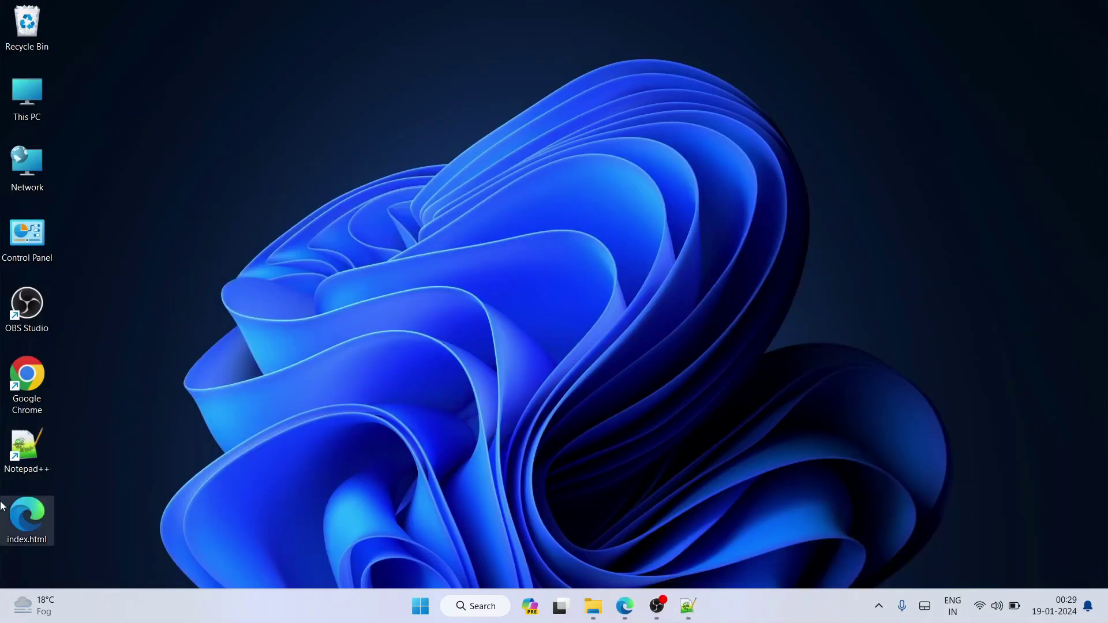
drag(23, 517, 194, 135)
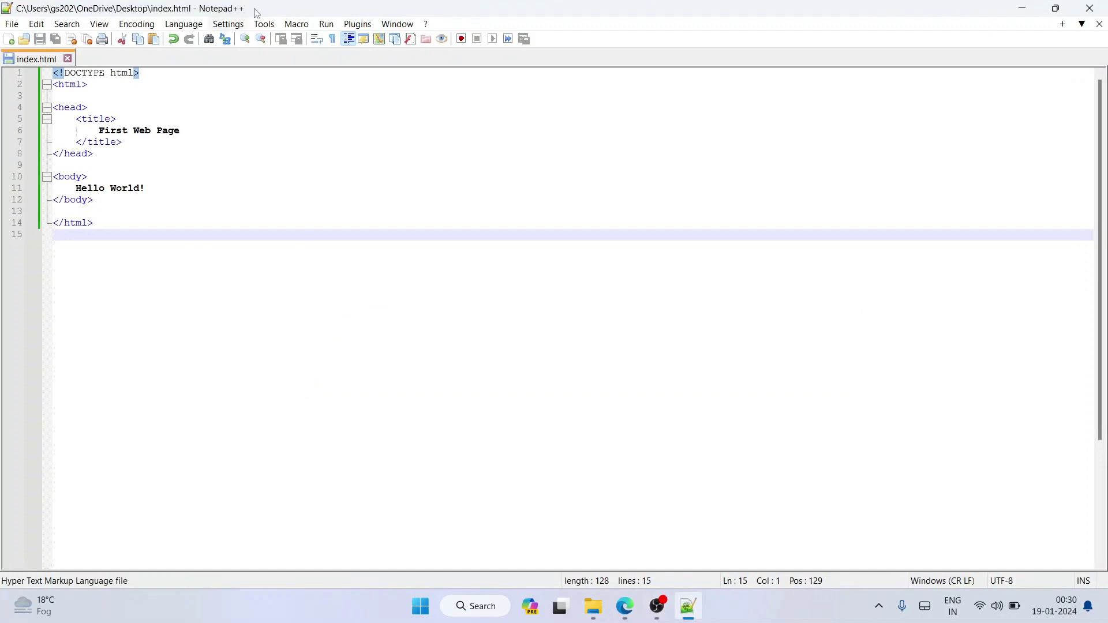
Wrap Hello World! on line 11 in <h1> and </h1> tags.
click(69, 177)
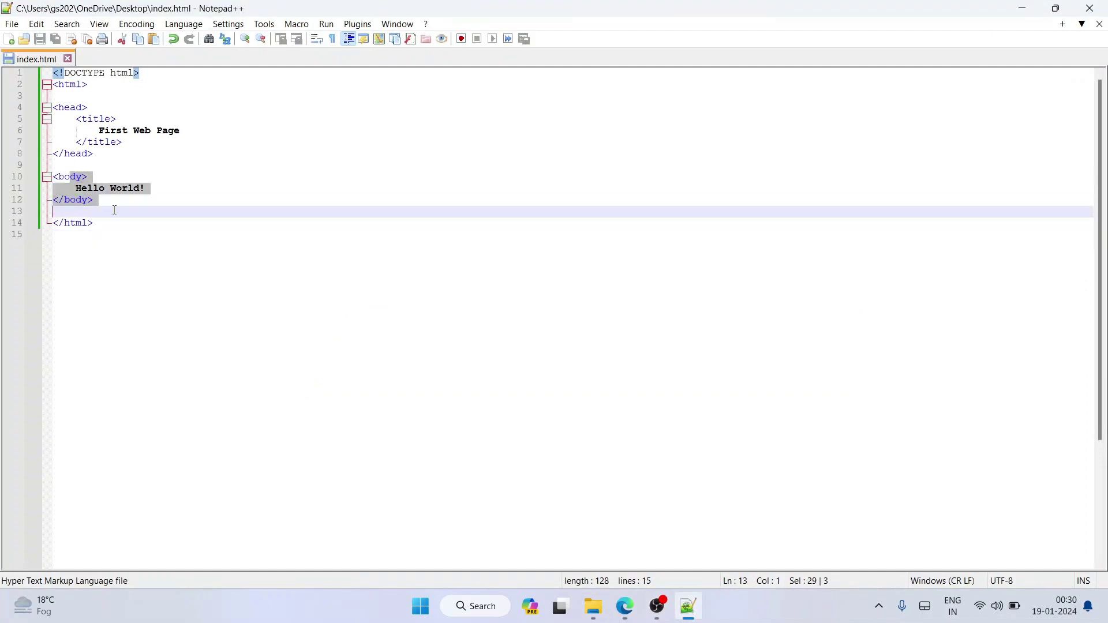
click(113, 210)
click(77, 188)
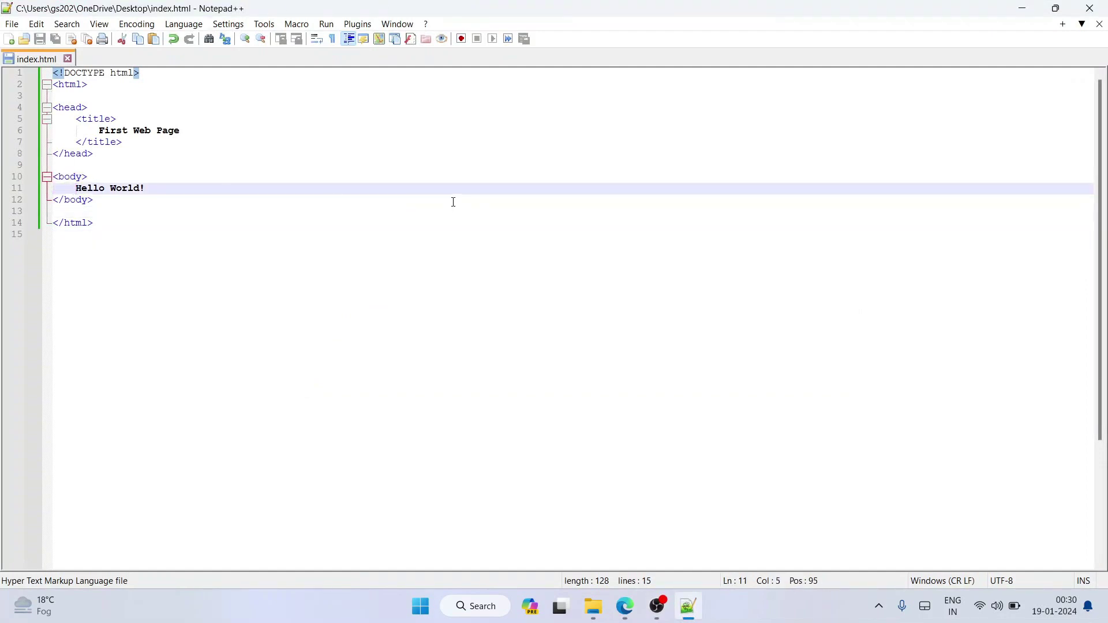
text(<h1)
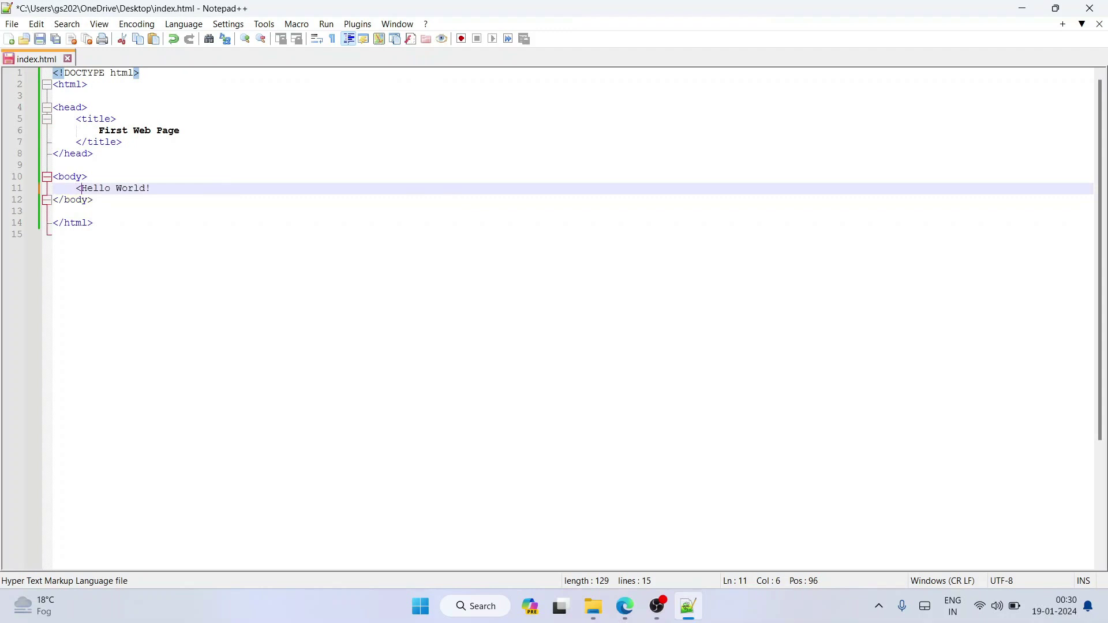
text(>)
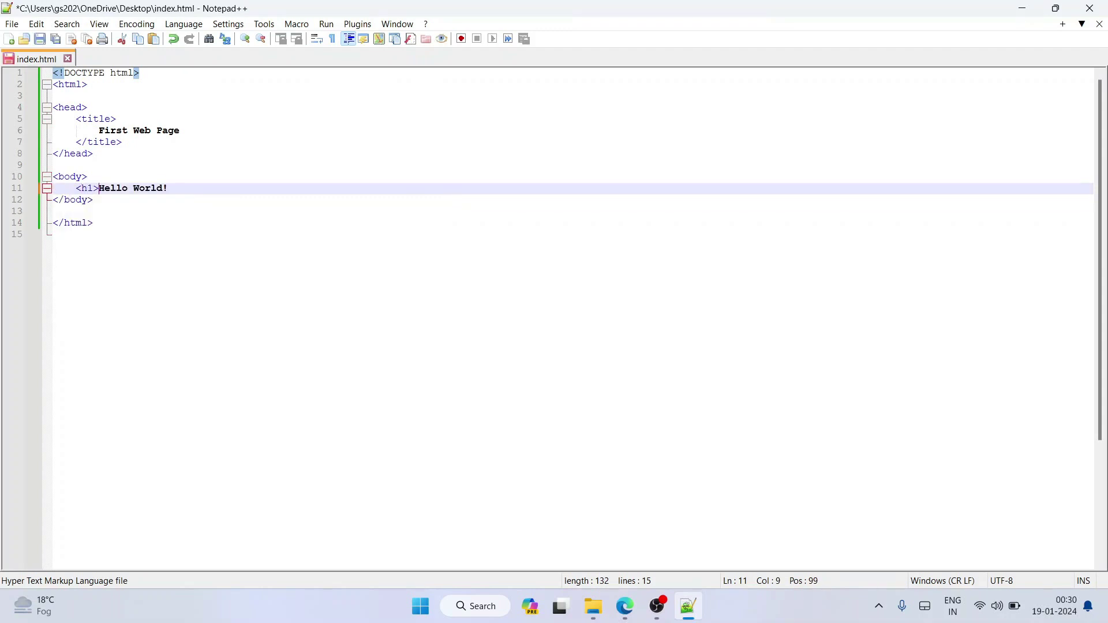
key(Right)
key(Right)
key(Right)
key(Right)
text(<)
text(/h1)
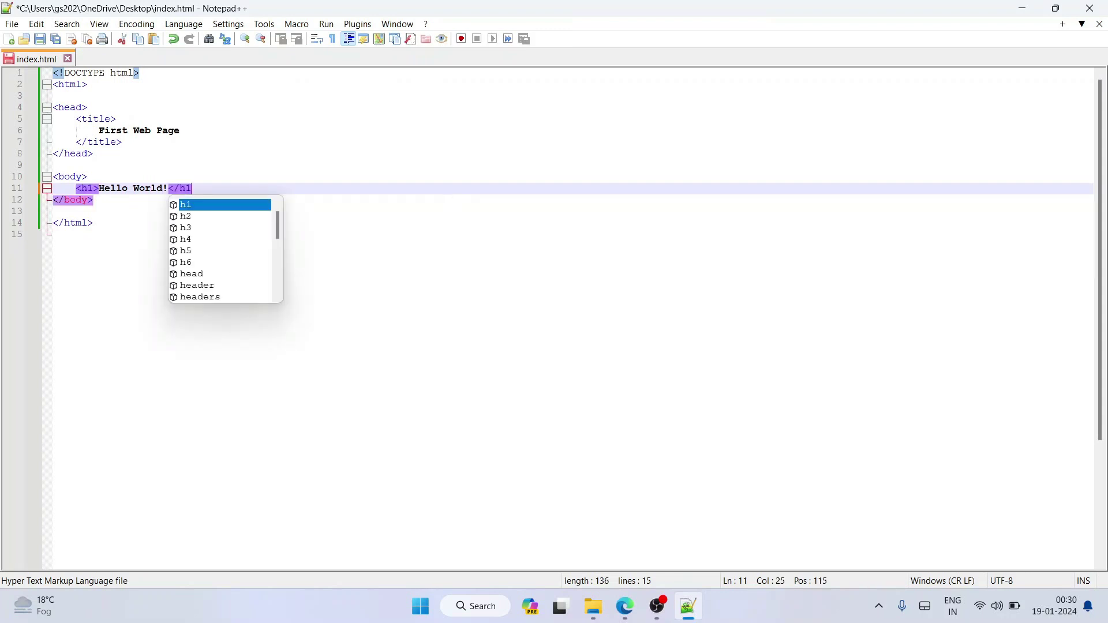
text(>)
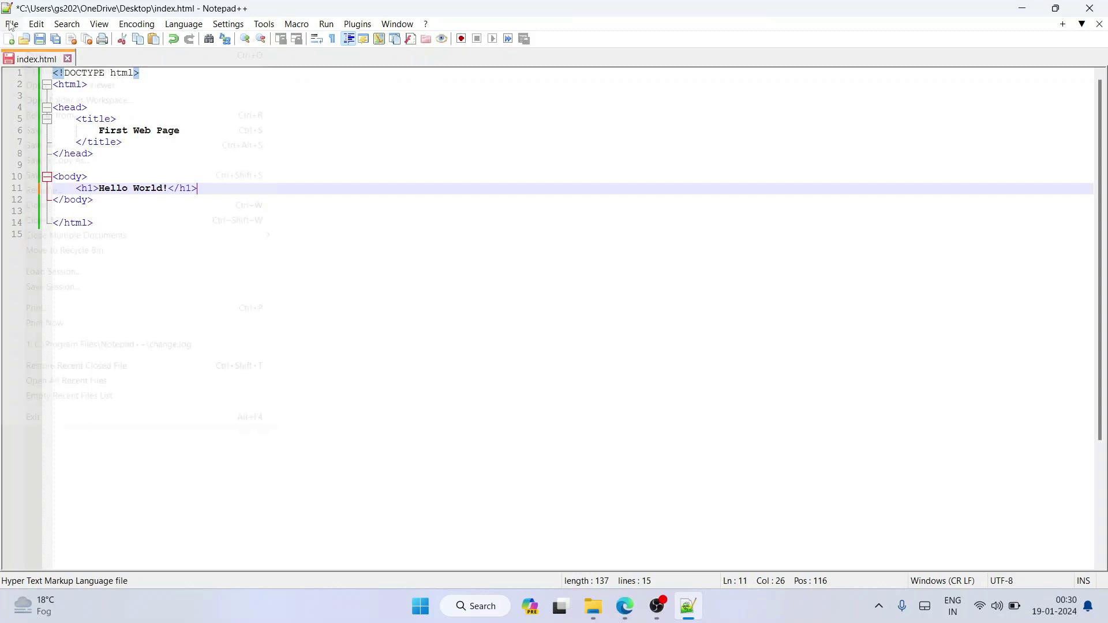
Save index.html via File > Save and refresh the page in Edge.
click(12, 23)
click(30, 131)
click(410, 202)
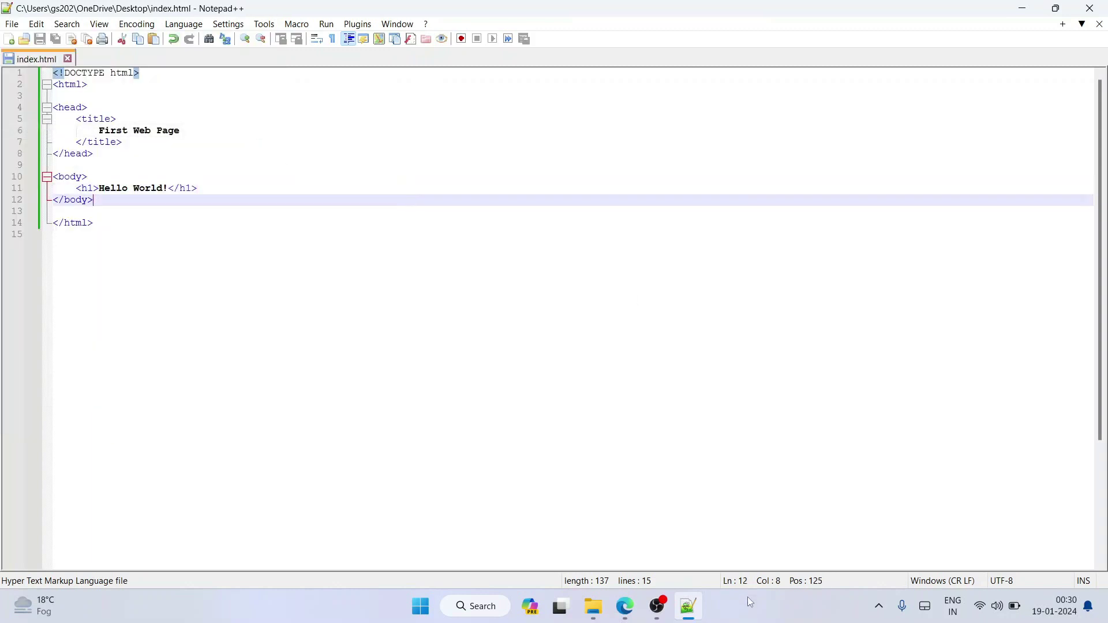
click(624, 606)
click(52, 37)
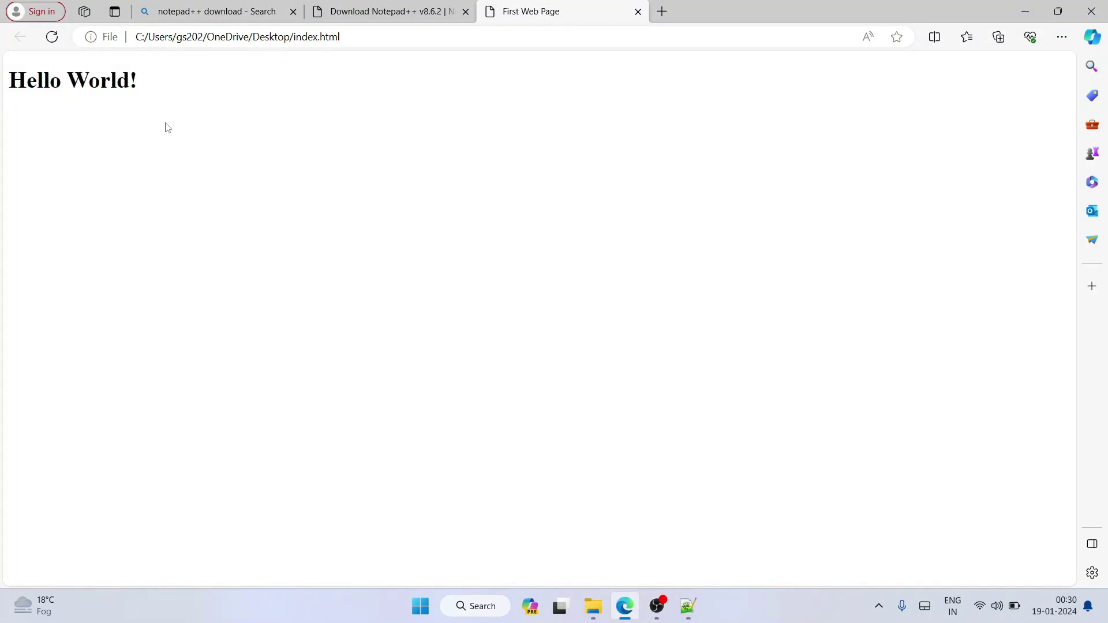
Restore Notepad++ to a smaller window over Edge's rendered Hello World! heading.
click(687, 606)
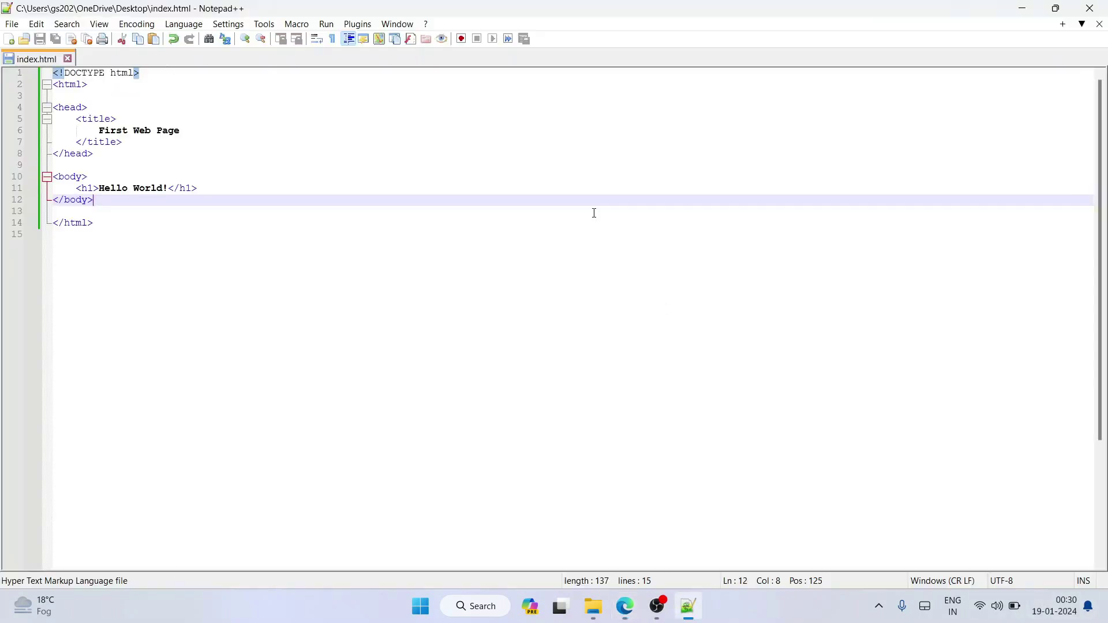
double_click(524, 7)
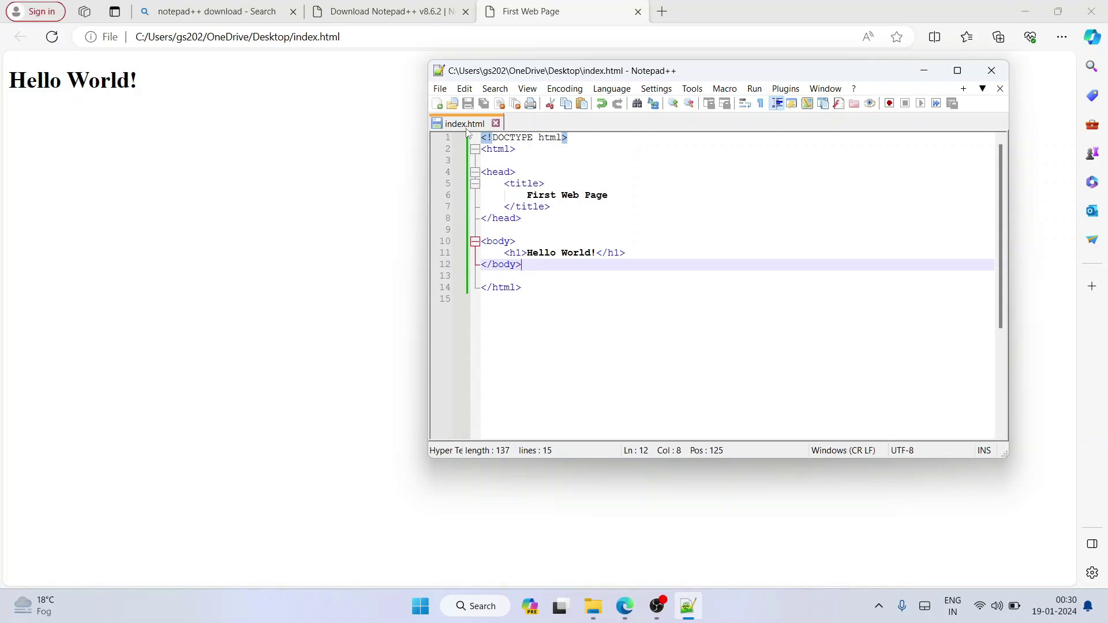
key(ctrl+a)
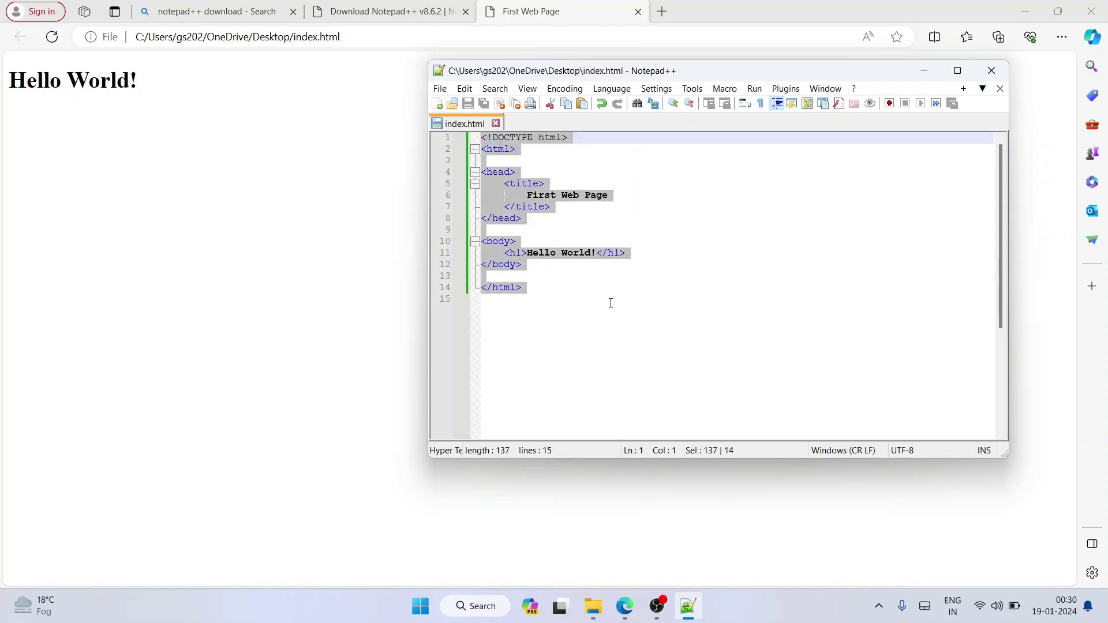
click(609, 303)
drag(518, 241, 638, 252)
click(680, 242)
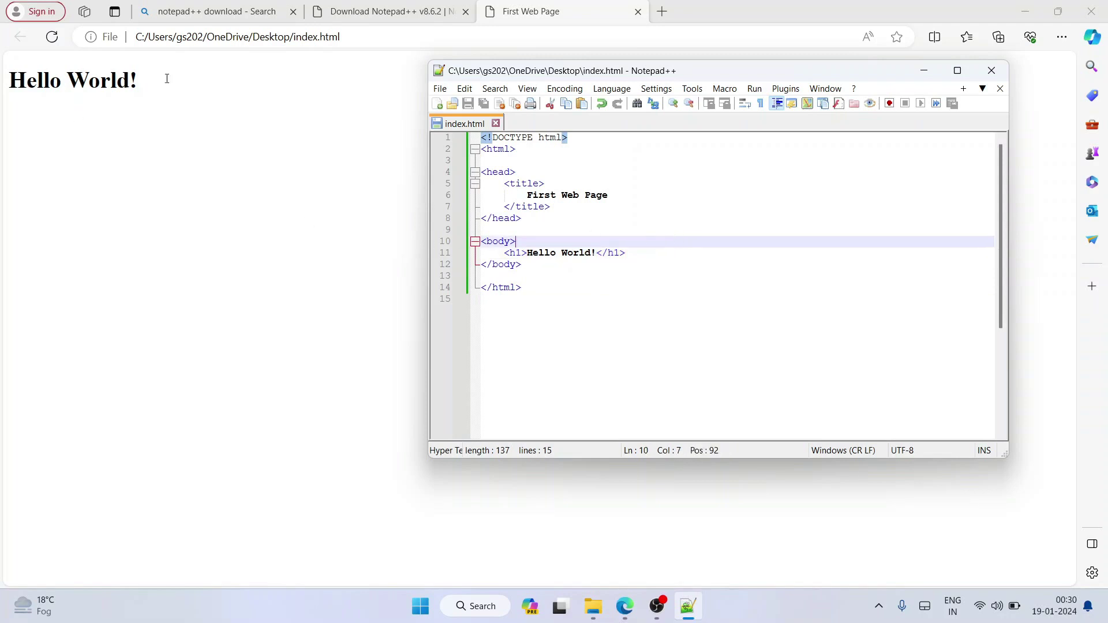
click(785, 371)
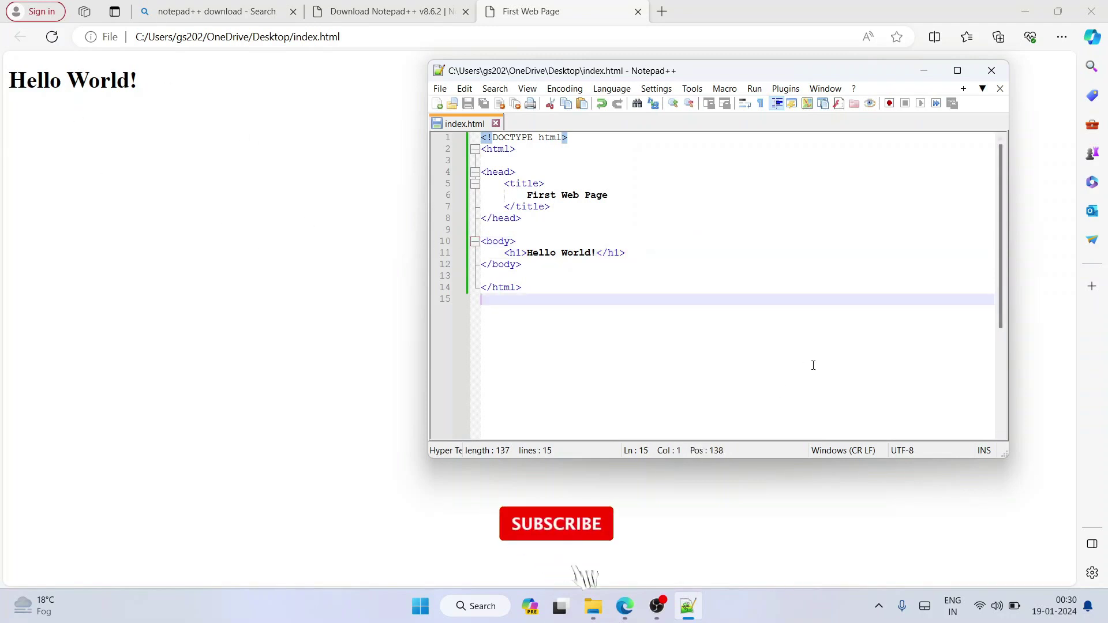